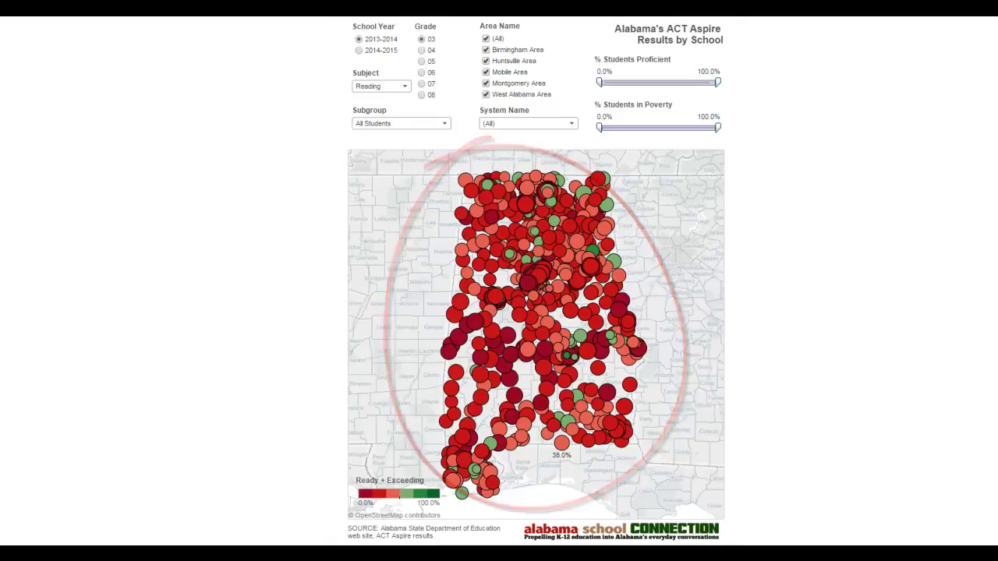
# - Set the school year to 2014-2015 and the subject to Math
pyautogui.moveTo(392, 281)
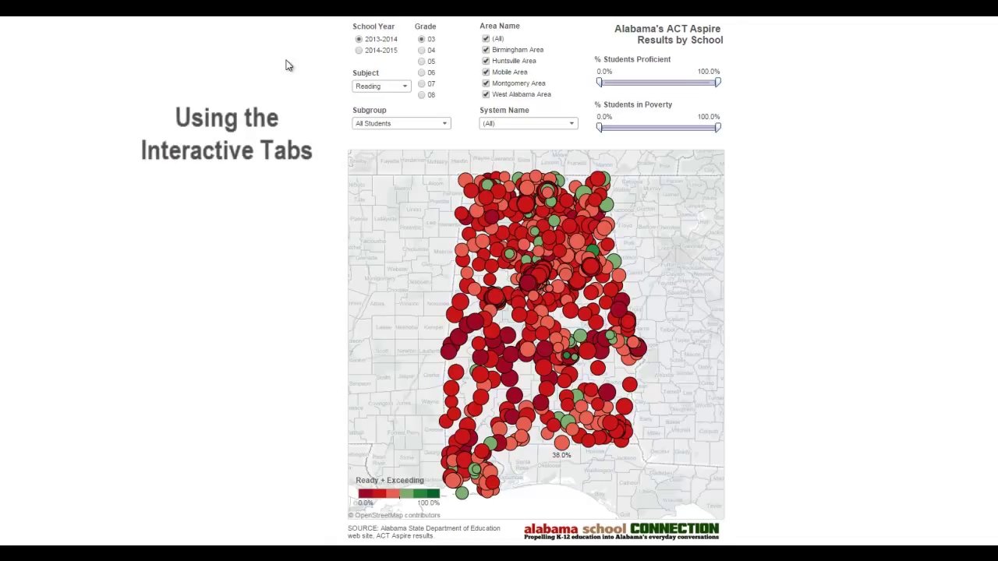
pyautogui.click(359, 52)
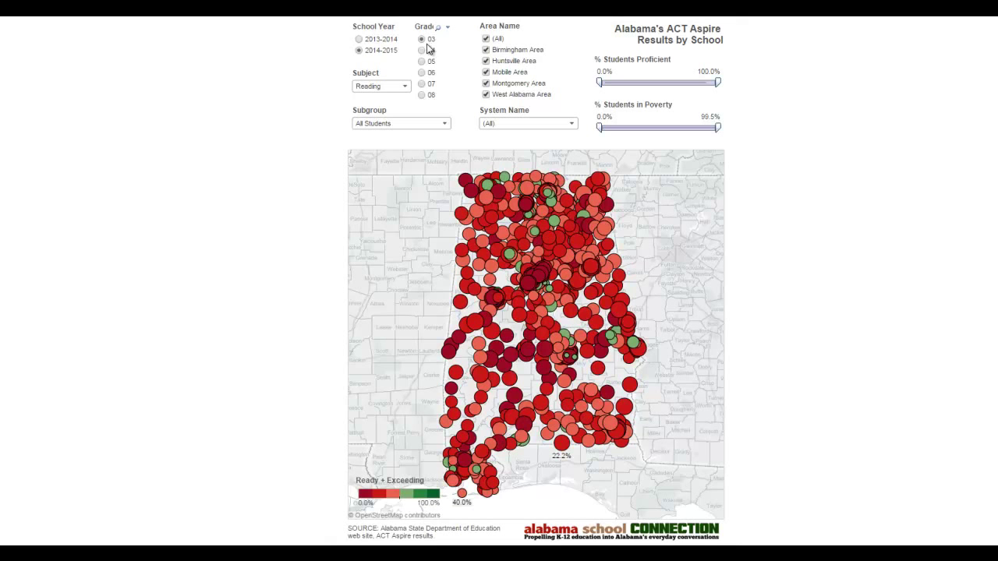
pyautogui.click(405, 87)
pyautogui.click(392, 97)
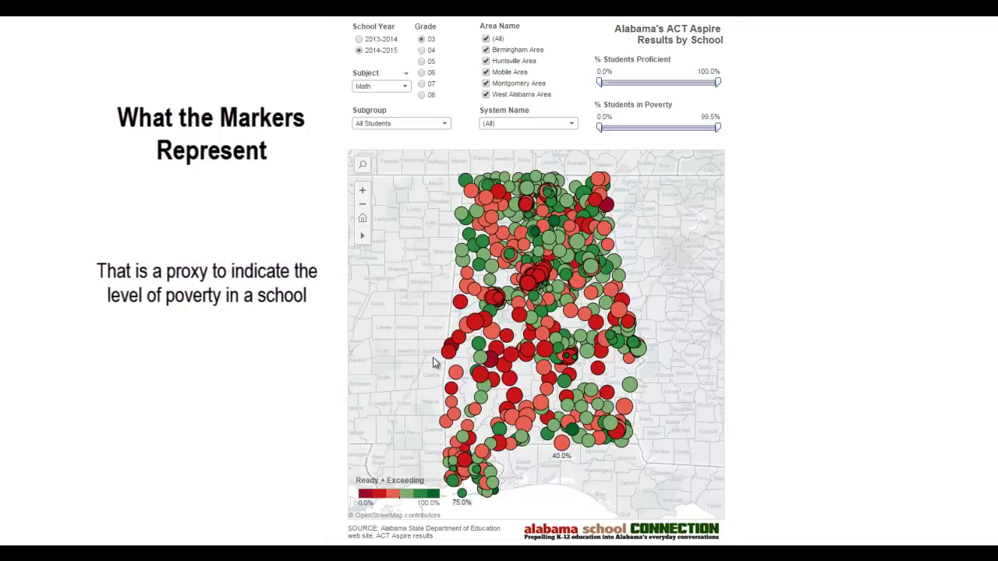
pyautogui.moveTo(437, 363)
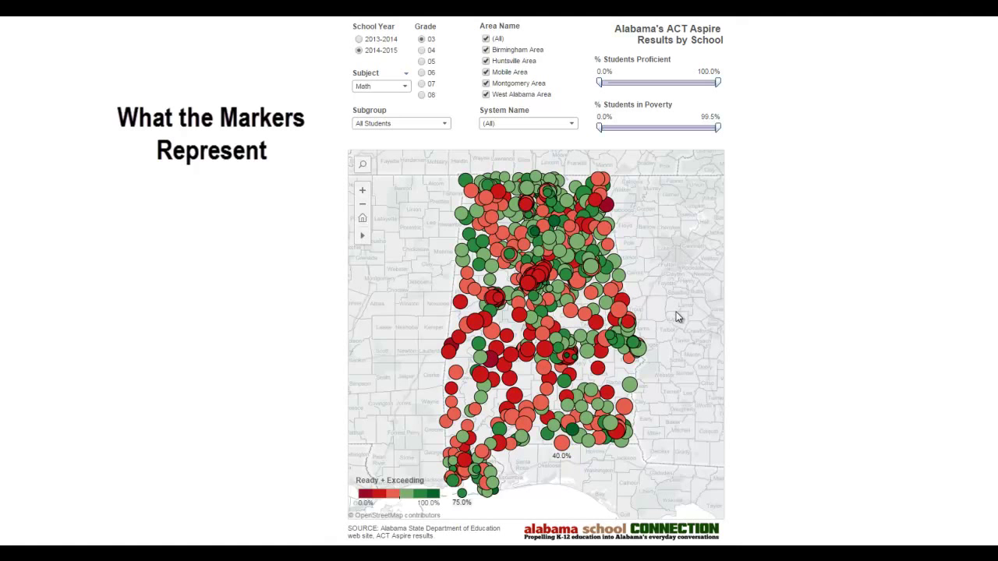
pyautogui.moveTo(575, 363)
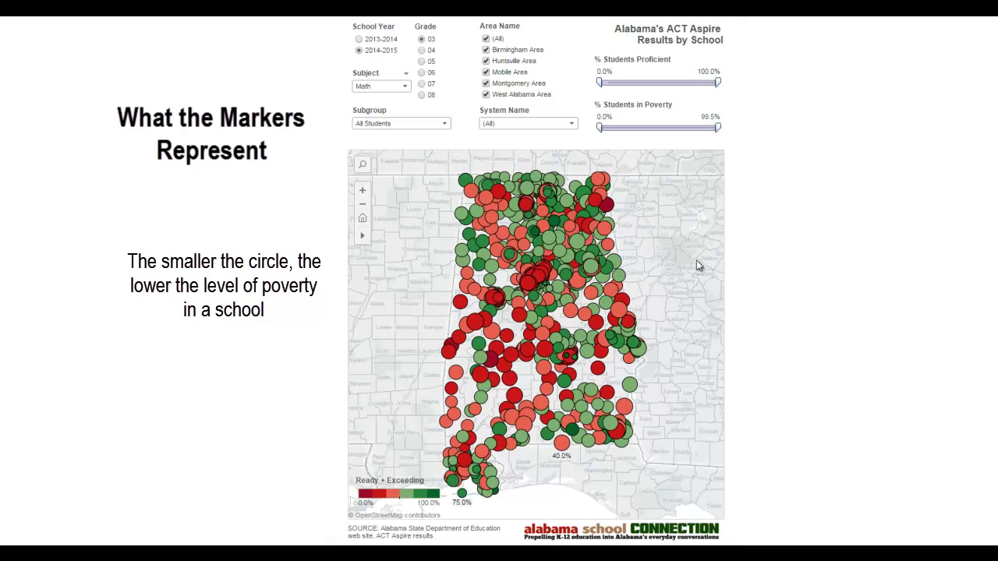
pyautogui.moveTo(527, 287)
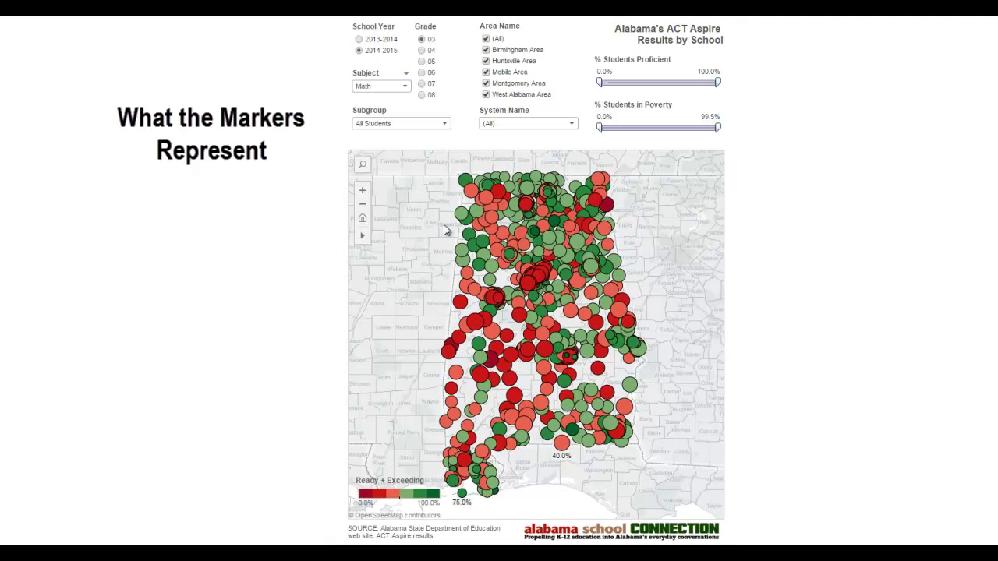
pyautogui.moveTo(536, 237)
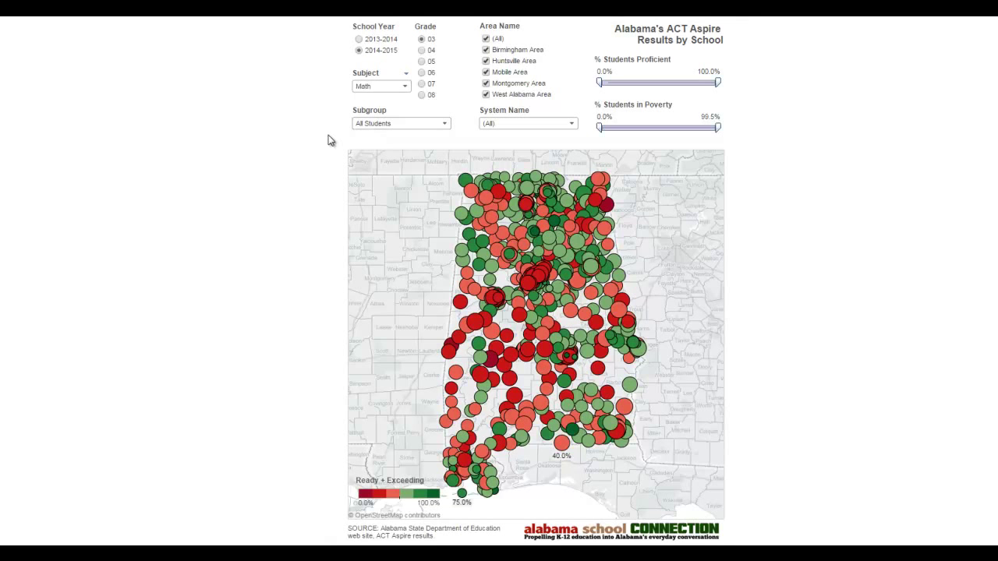
# - Filter the Subgroup dropdown to White students
pyautogui.click(372, 123)
pyautogui.click(364, 333)
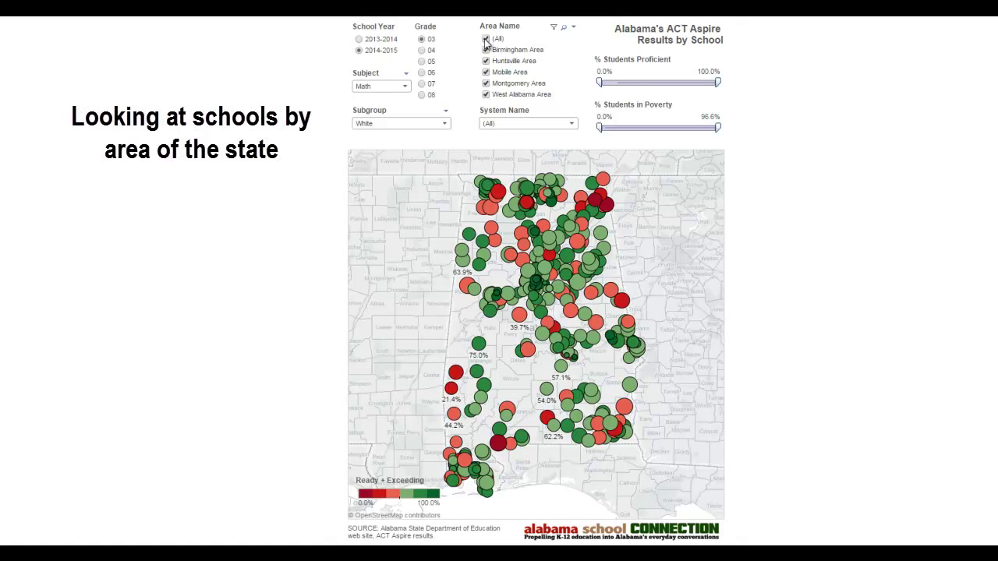
# - Narrow the Area Name filter to Birmingham Area only
pyautogui.click(485, 39)
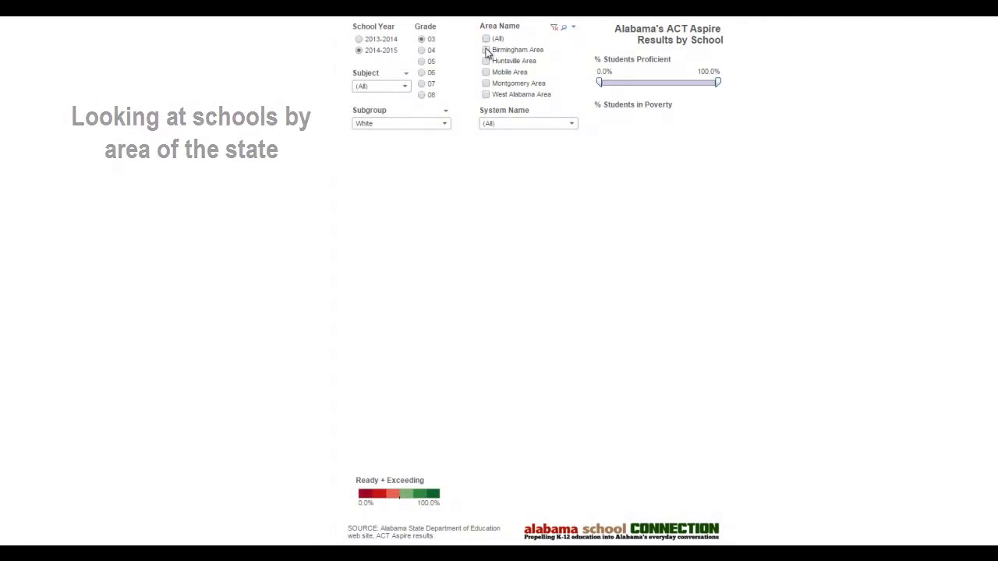
pyautogui.click(485, 51)
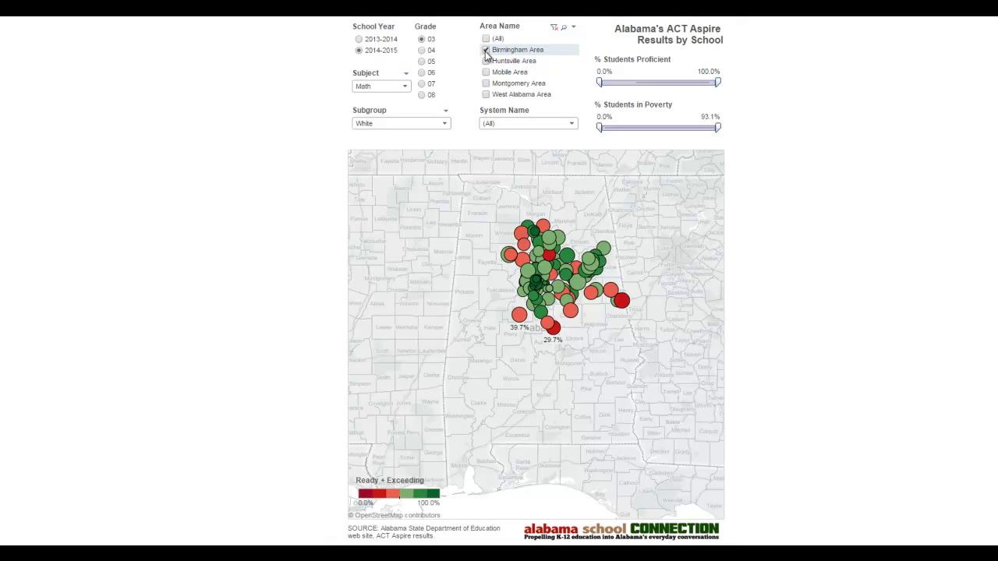
pyautogui.moveTo(407, 231)
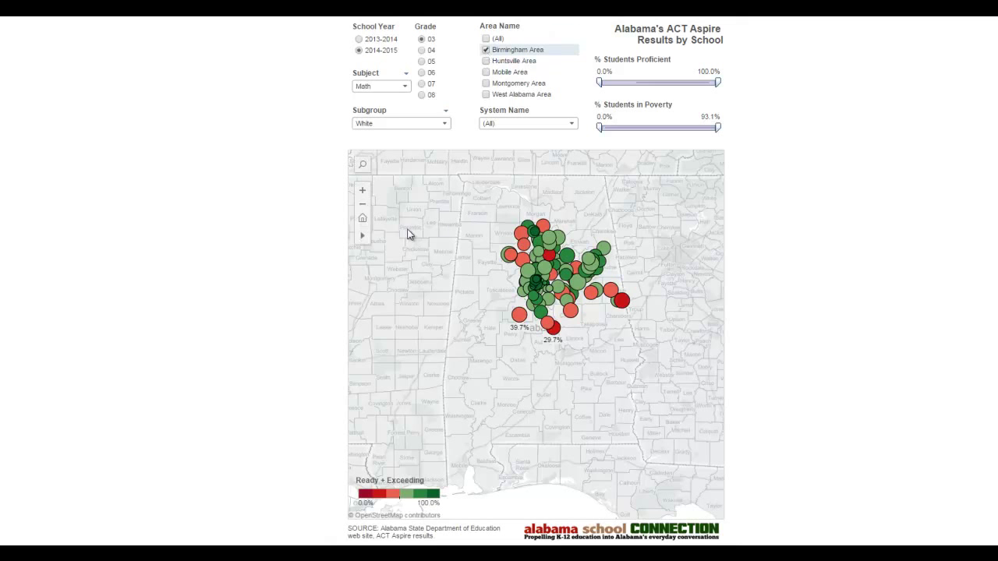
# - Zoom in twice on Birmingham, recentering so school labels show 32.1% to 94.0%
pyautogui.click(363, 193)
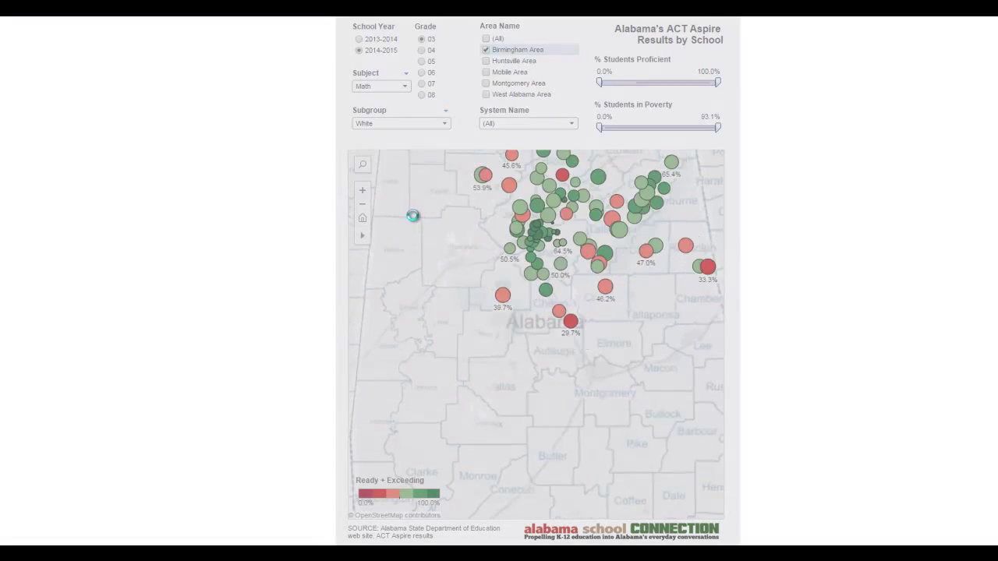
pyautogui.moveTo(413, 217); pyautogui.dragTo(405, 333)
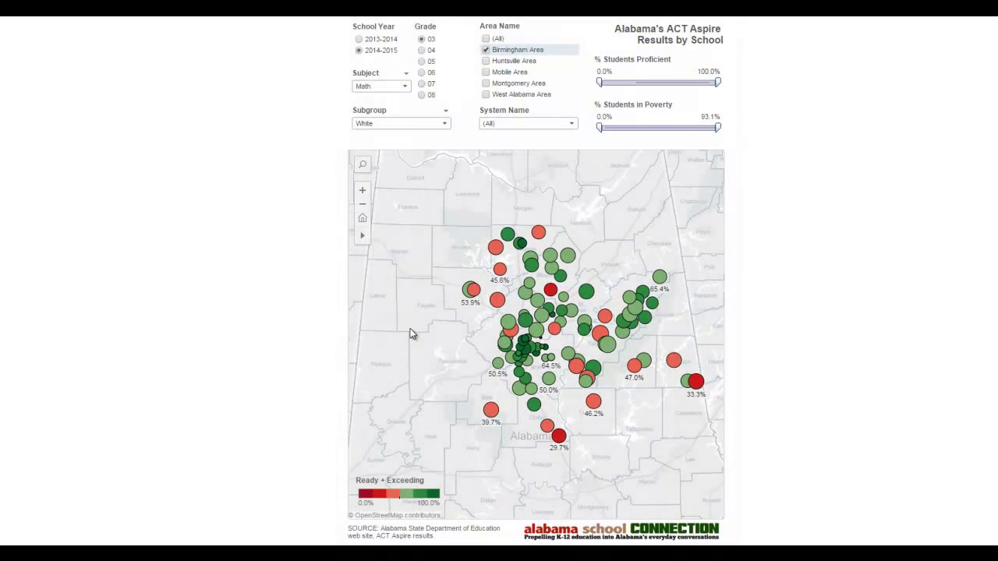
pyautogui.moveTo(410, 328); pyautogui.dragTo(403, 334)
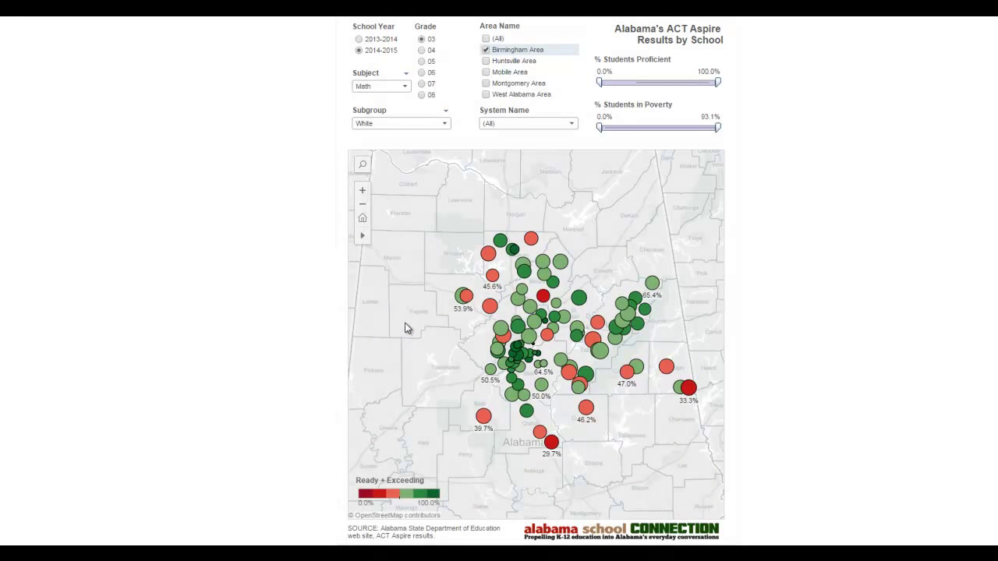
pyautogui.click(363, 192)
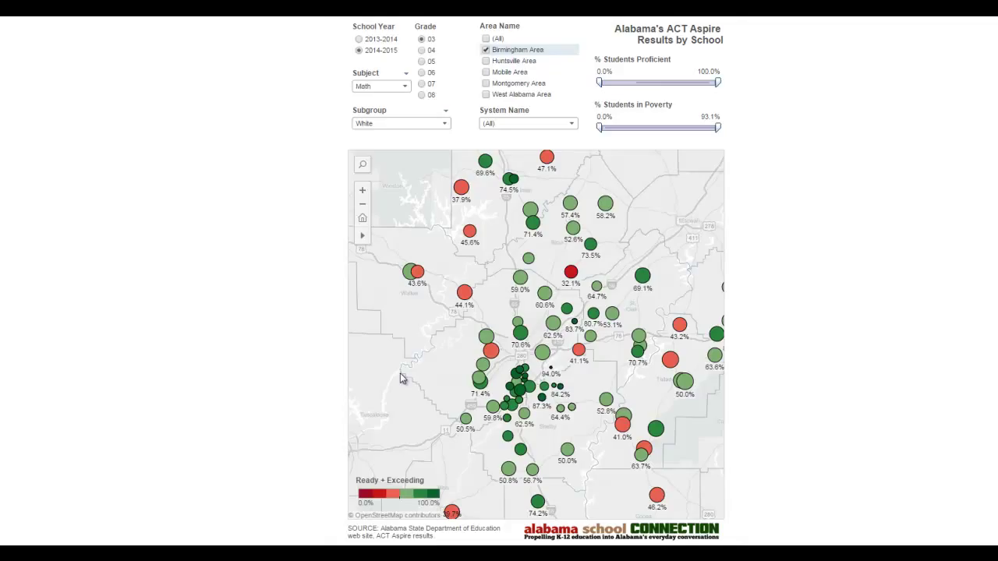
pyautogui.click(372, 125)
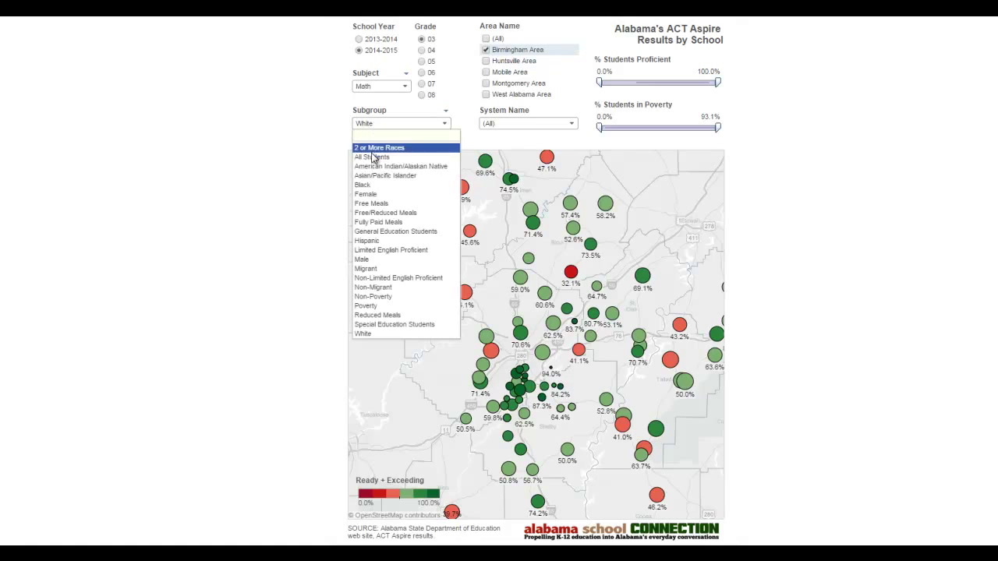
# - Switch the subgroup back to All Students and pan the map east to more schools
pyautogui.click(366, 306)
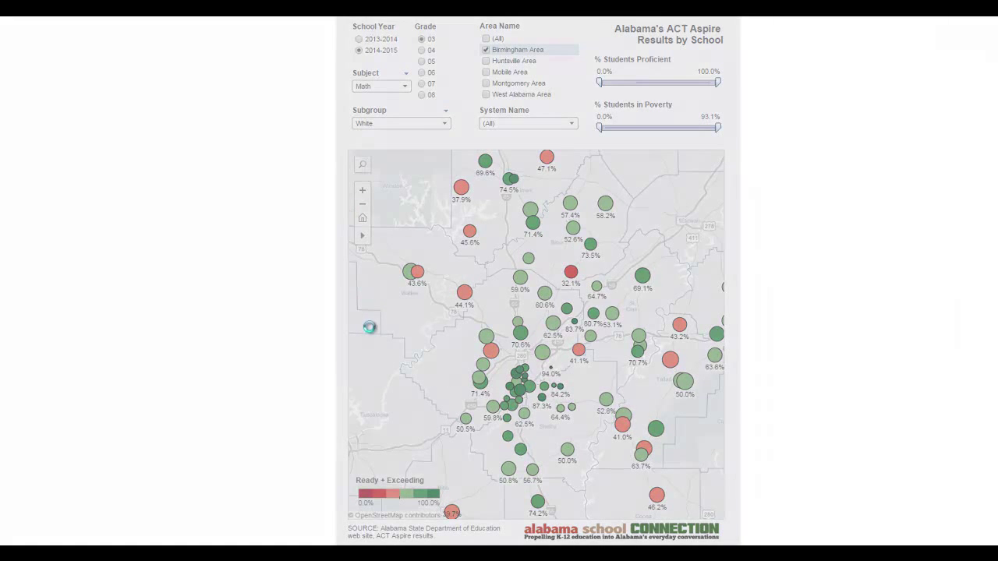
pyautogui.moveTo(369, 341); pyautogui.dragTo(373, 330)
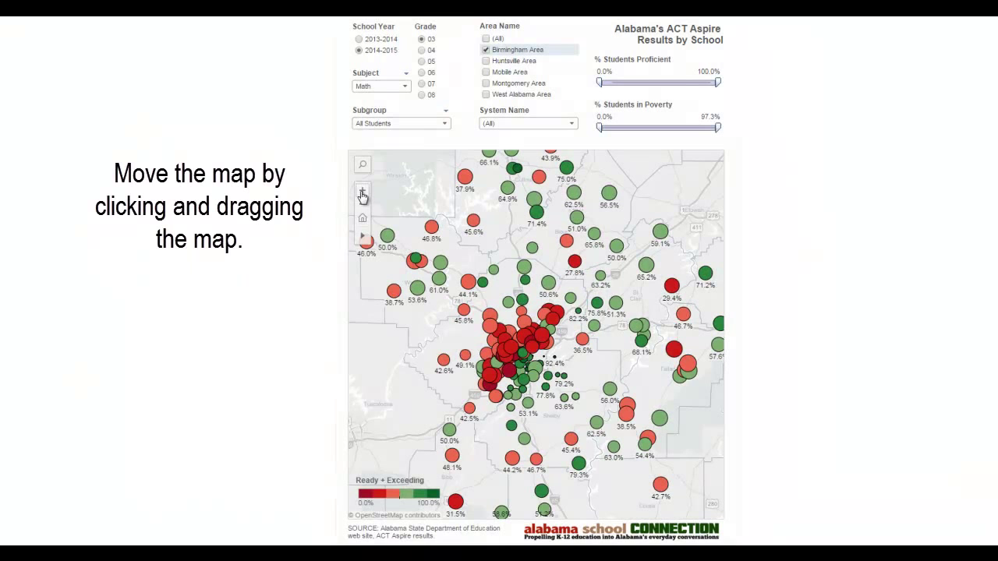
pyautogui.moveTo(383, 323); pyautogui.dragTo(364, 431)
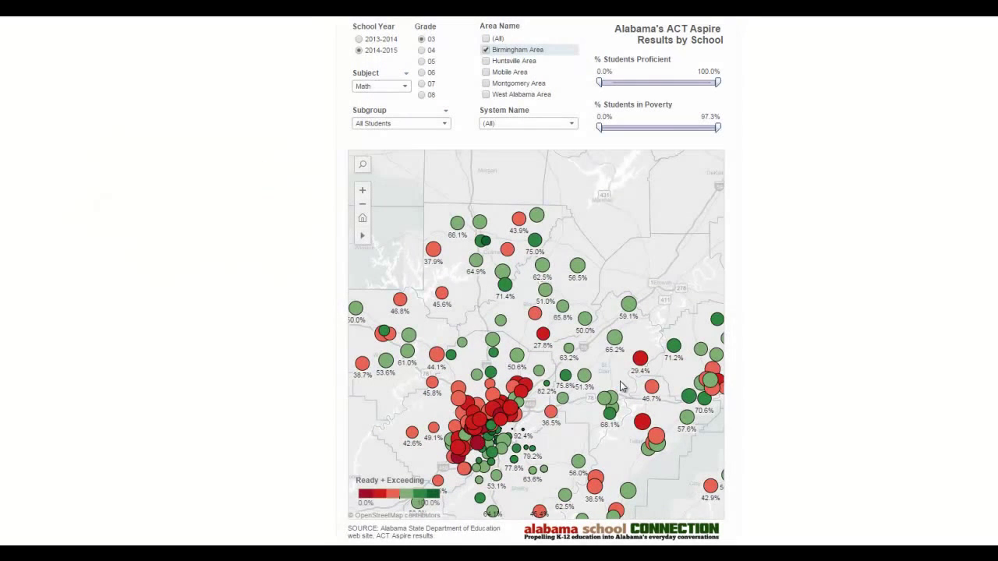
pyautogui.moveTo(621, 381); pyautogui.dragTo(557, 353)
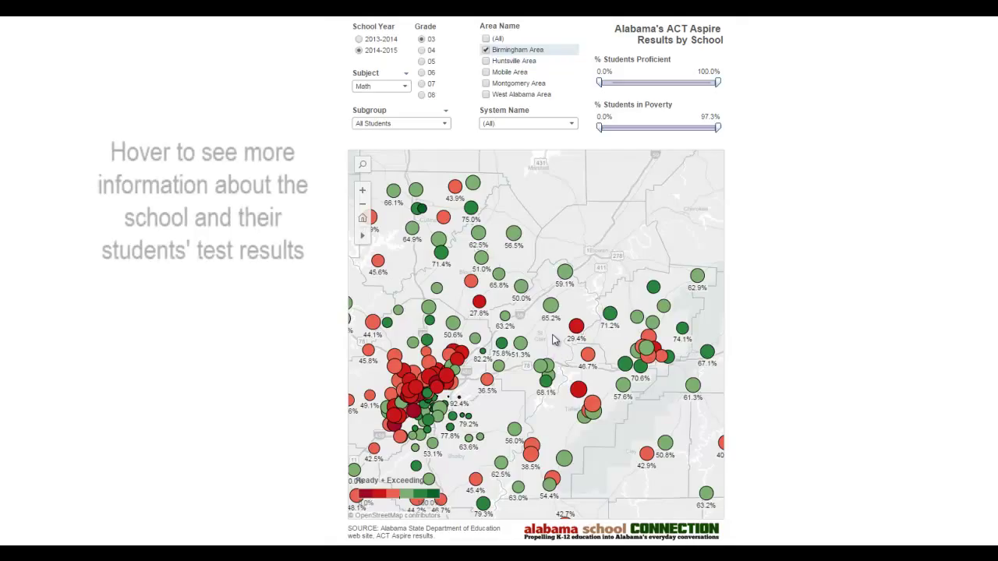
pyautogui.moveTo(553, 313)
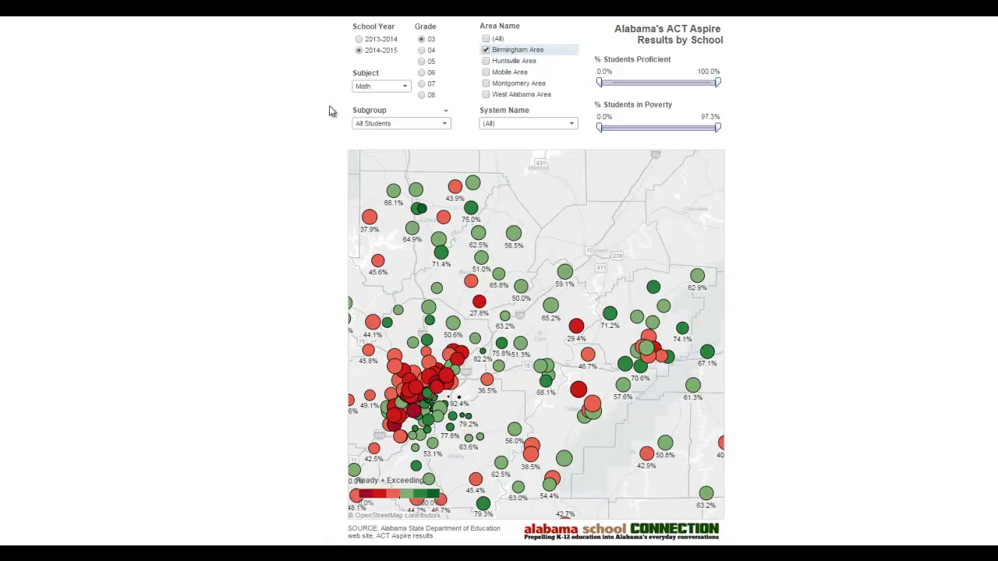
# - Re-include every area in the Area Name filter and reset the map to statewide view
pyautogui.click(486, 39)
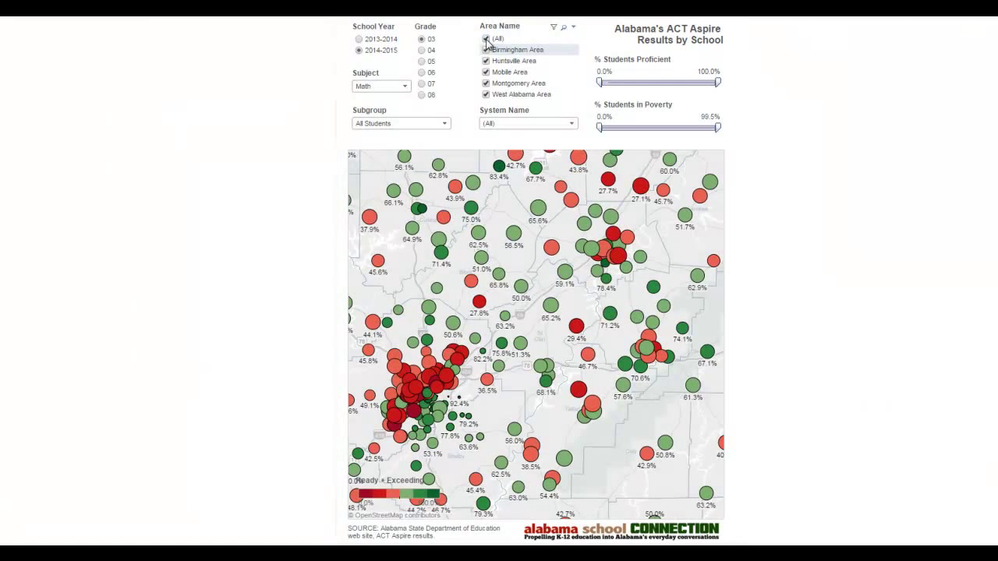
pyautogui.moveTo(395, 207)
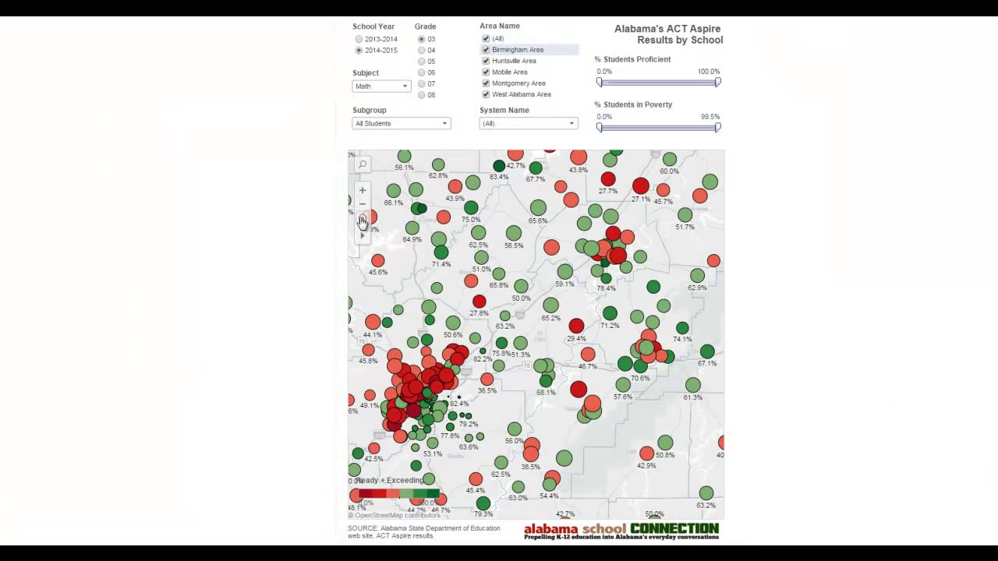
pyautogui.click(361, 219)
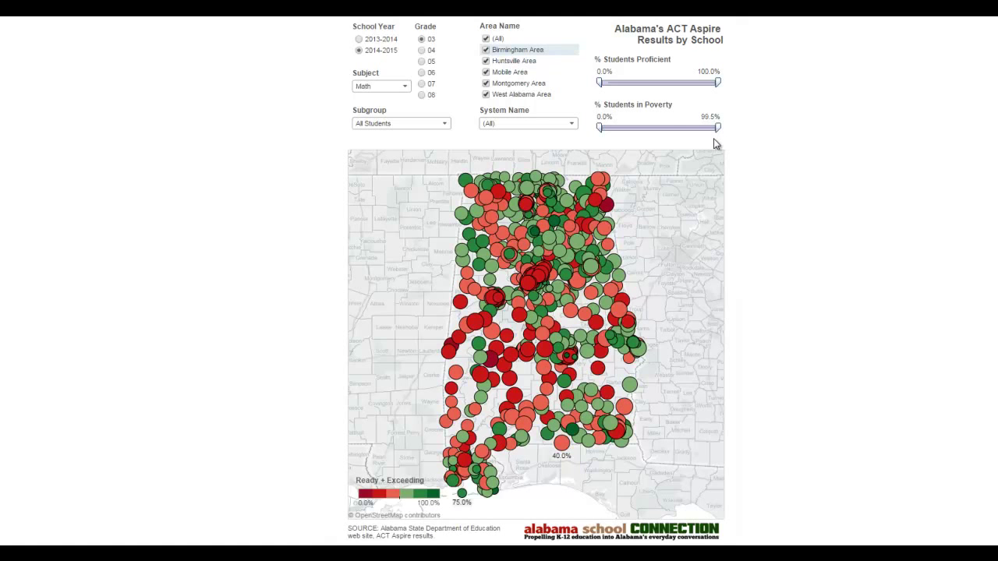
# - Narrow % Students in Poverty to 0.0%–20.1% and zoom in on central Alabama
pyautogui.moveTo(717, 128); pyautogui.dragTo(629, 128)
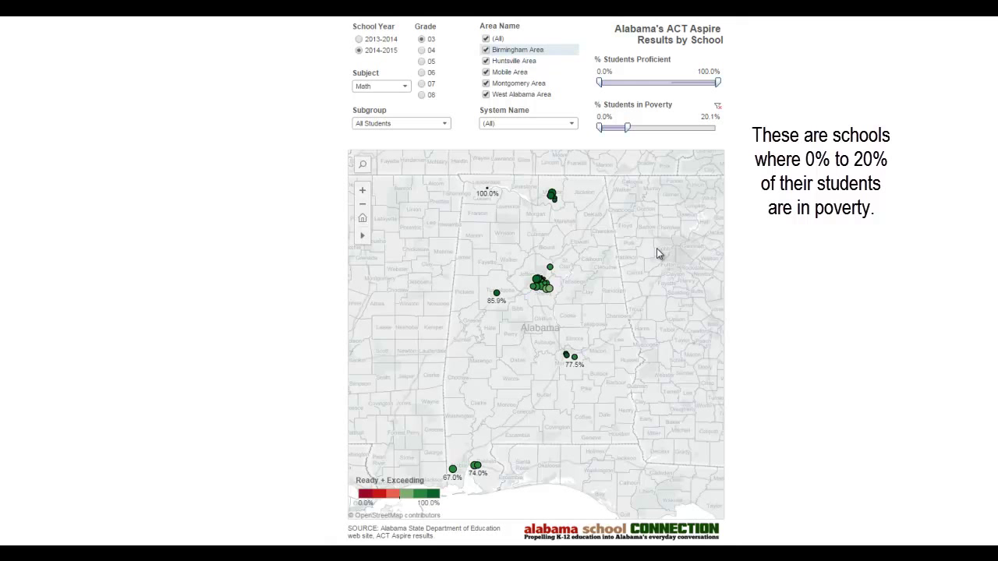
pyautogui.click(362, 191)
# - Zoom further and pan to the northern low-poverty cluster labeled 86.3% and 92.7%
pyautogui.click(362, 192)
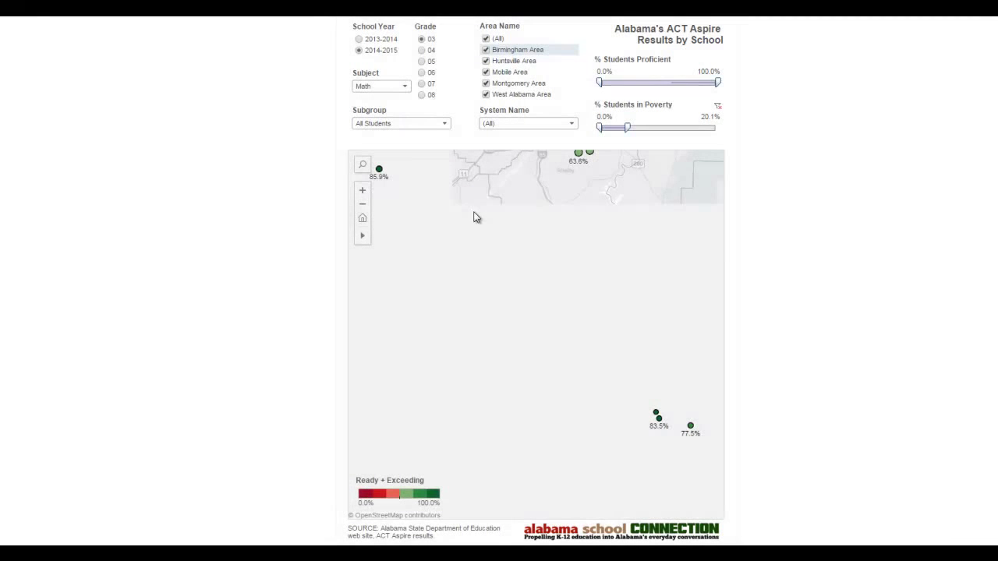
pyautogui.moveTo(546, 360); pyautogui.dragTo(660, 474)
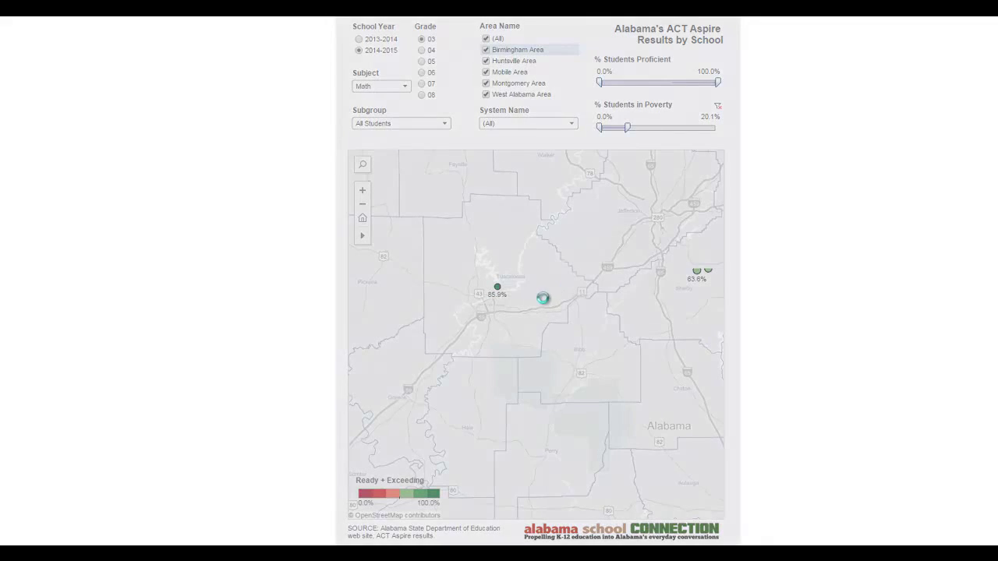
pyautogui.moveTo(615, 323); pyautogui.dragTo(497, 449)
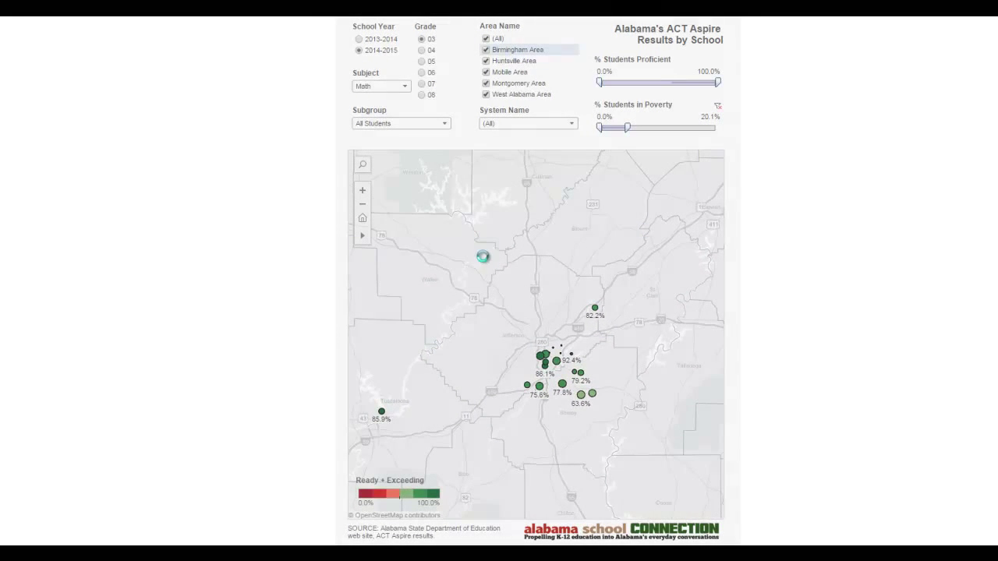
pyautogui.moveTo(450, 218); pyautogui.dragTo(565, 521)
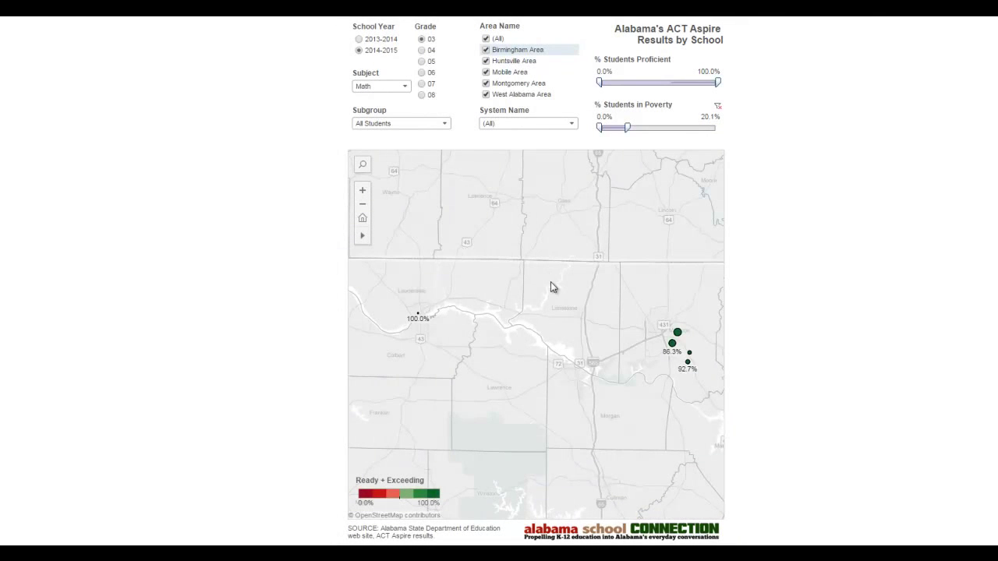
pyautogui.moveTo(553, 285); pyautogui.dragTo(416, 279)
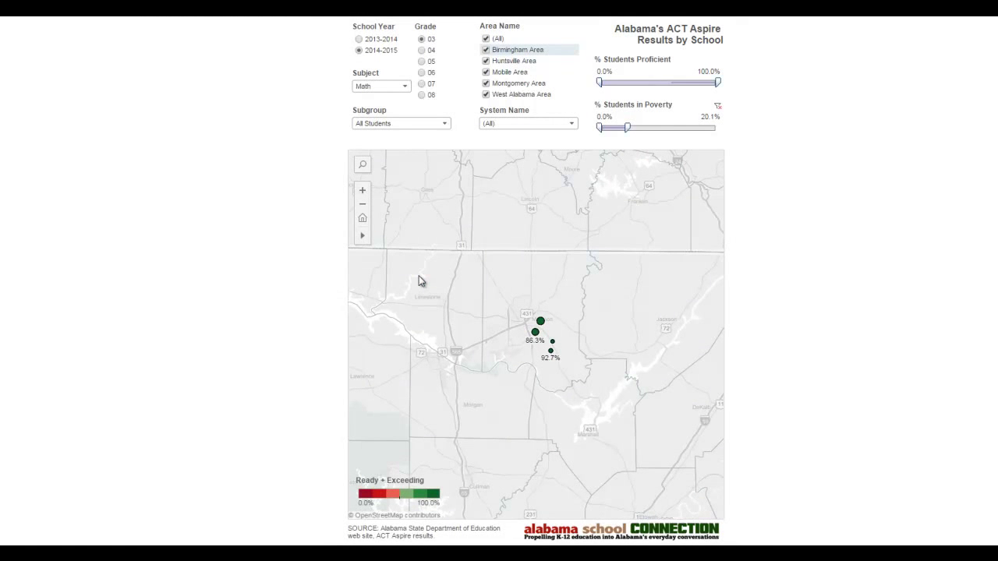
pyautogui.moveTo(435, 301); pyautogui.dragTo(444, 273)
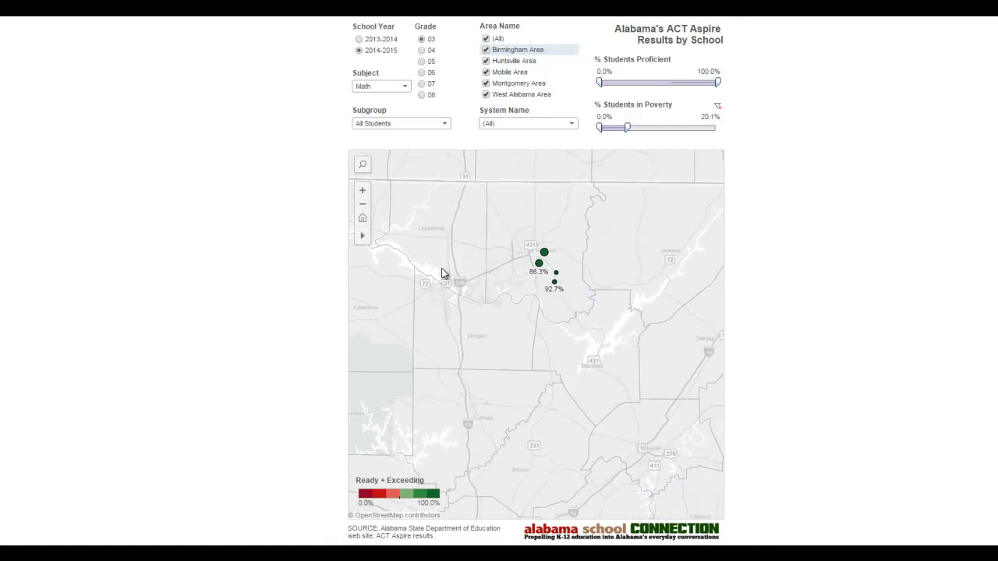
# - Return to the statewide map and drag the poverty maximum back up to 99.5%
pyautogui.click(362, 219)
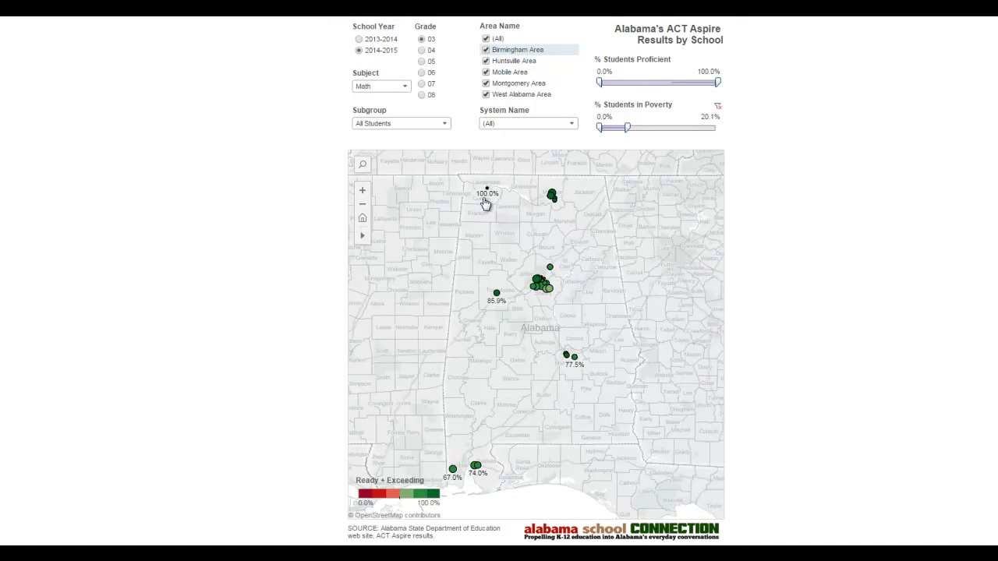
pyautogui.moveTo(484, 202)
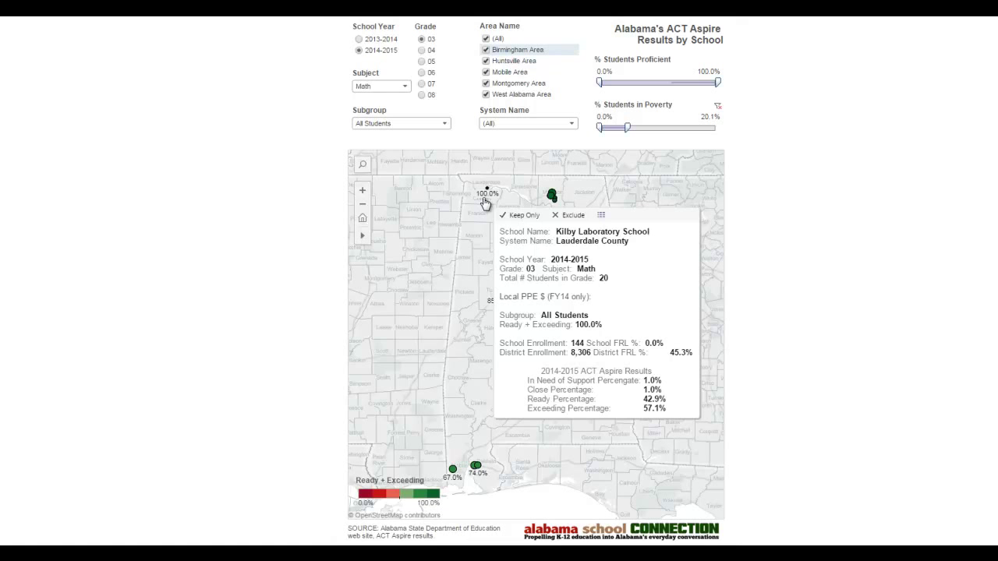
pyautogui.moveTo(627, 127); pyautogui.dragTo(720, 128)
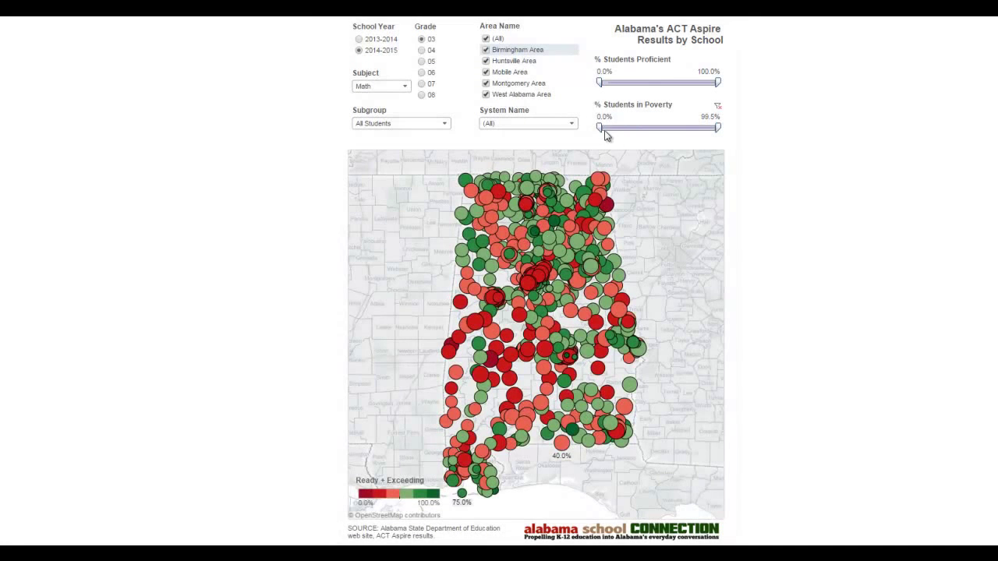
# - Raise the poverty minimum to 89.7%, leaving only the 89.7%–99.5% high-poverty schools
pyautogui.moveTo(599, 127); pyautogui.dragTo(691, 127)
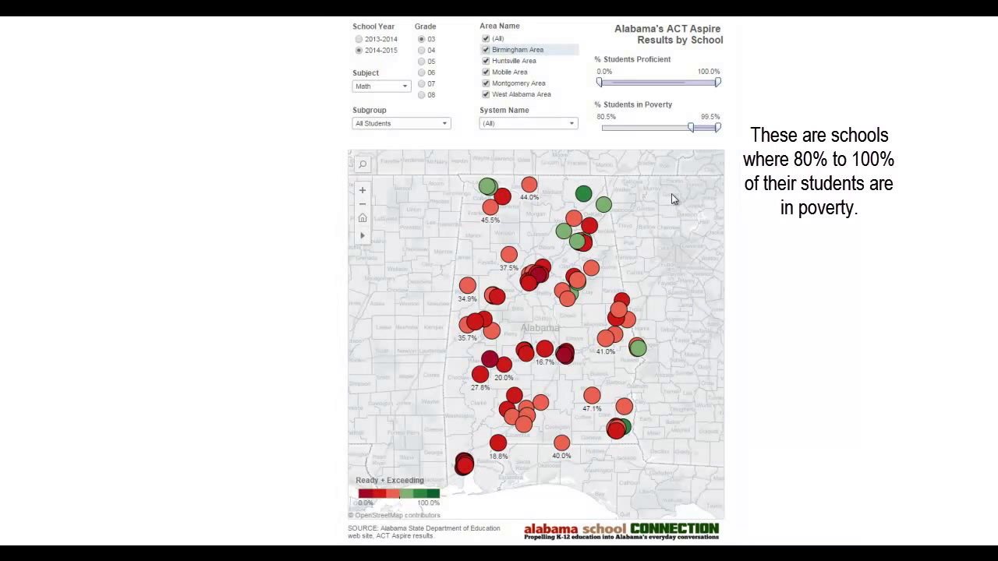
pyautogui.moveTo(586, 203)
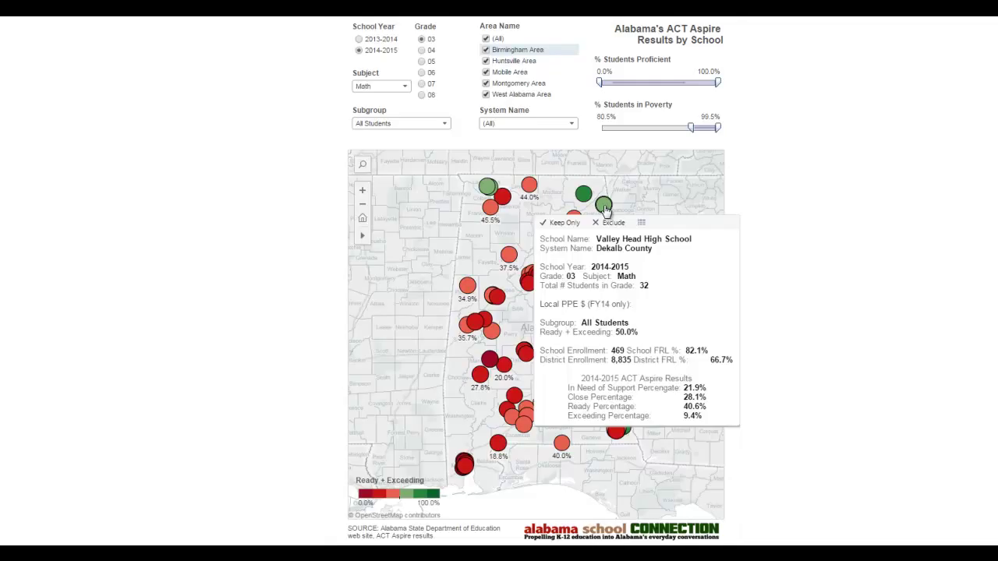
pyautogui.moveTo(690, 128); pyautogui.dragTo(700, 128)
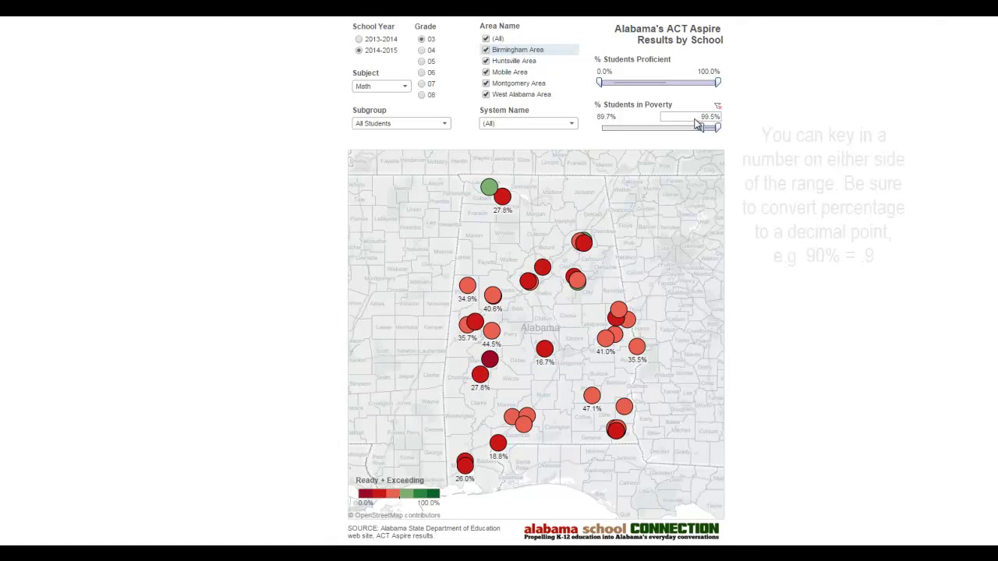
# - Key in 0.9 as the poverty slider's lower bound (90.0%), keeping the upper bound at 99.5%
pyautogui.click(700, 121)
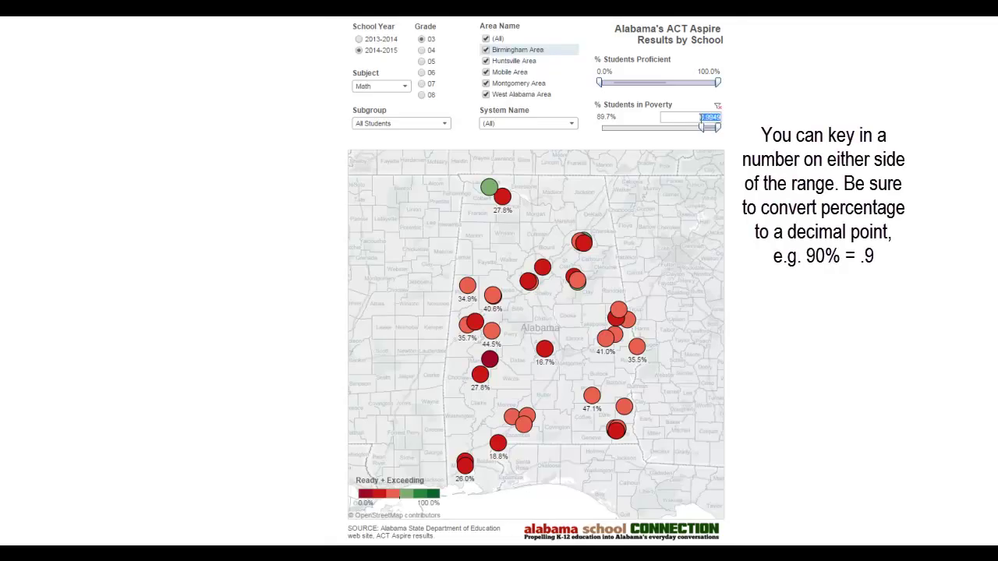
pyautogui.press('BackSpace')
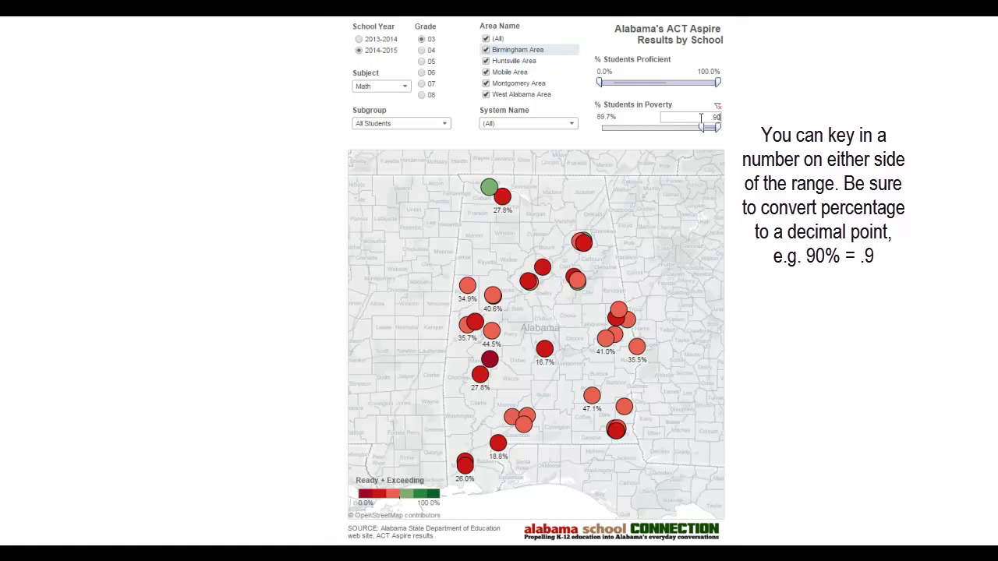
pyautogui.click(606, 117)
pyautogui.write('0.9')
pyautogui.press('Return')
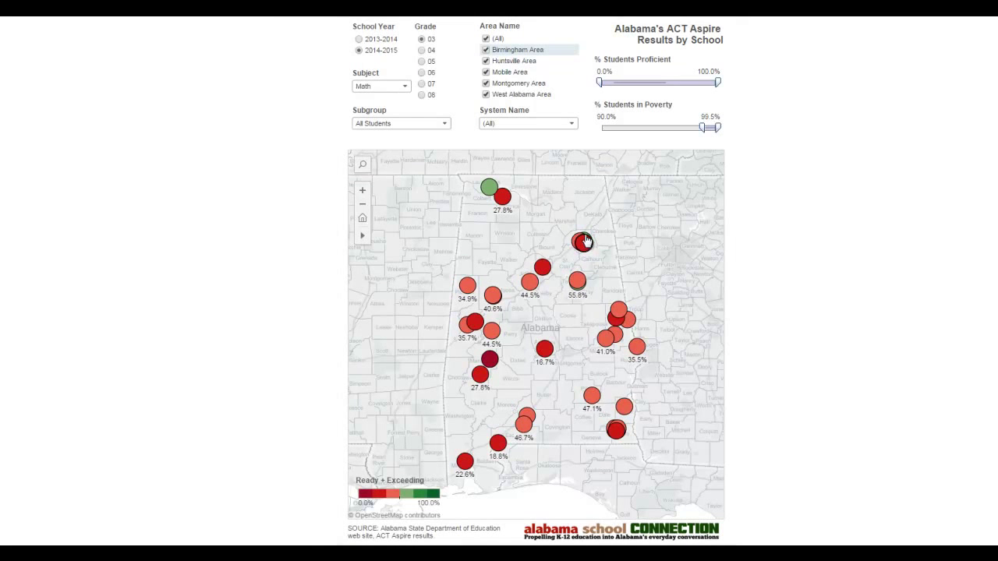
pyautogui.moveTo(586, 239)
pyautogui.moveTo(363, 239)
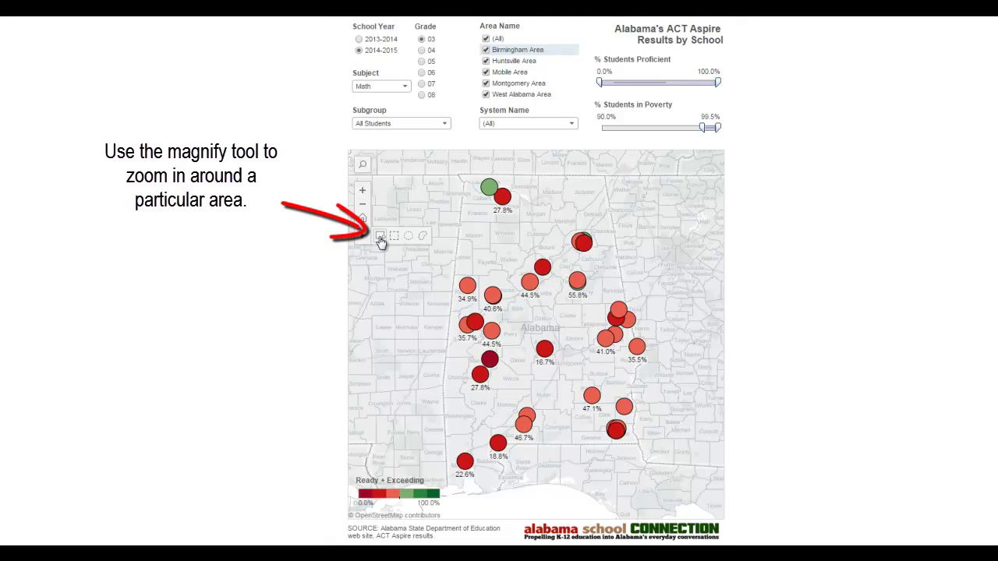
pyautogui.click(379, 237)
pyautogui.moveTo(562, 229); pyautogui.dragTo(595, 257)
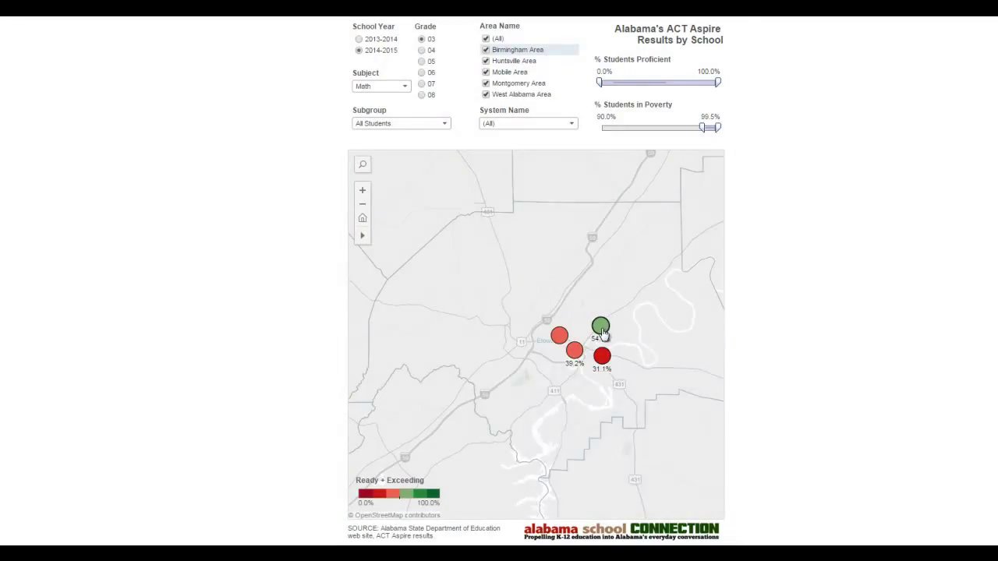
pyautogui.moveTo(601, 331)
pyautogui.click(362, 221)
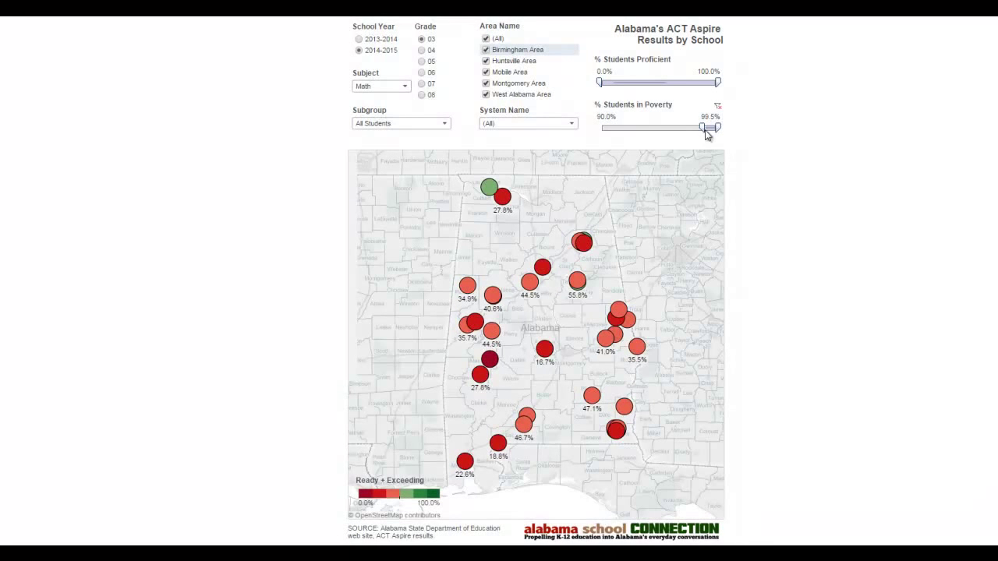
pyautogui.moveTo(708, 127); pyautogui.dragTo(597, 142)
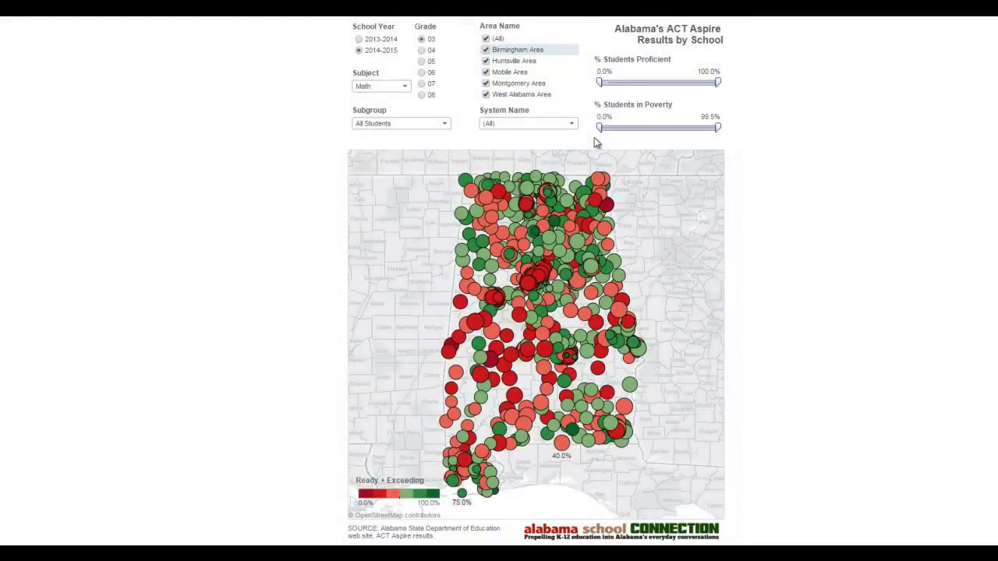
pyautogui.click(610, 70)
pyautogui.write('80')
pyautogui.press('Return')
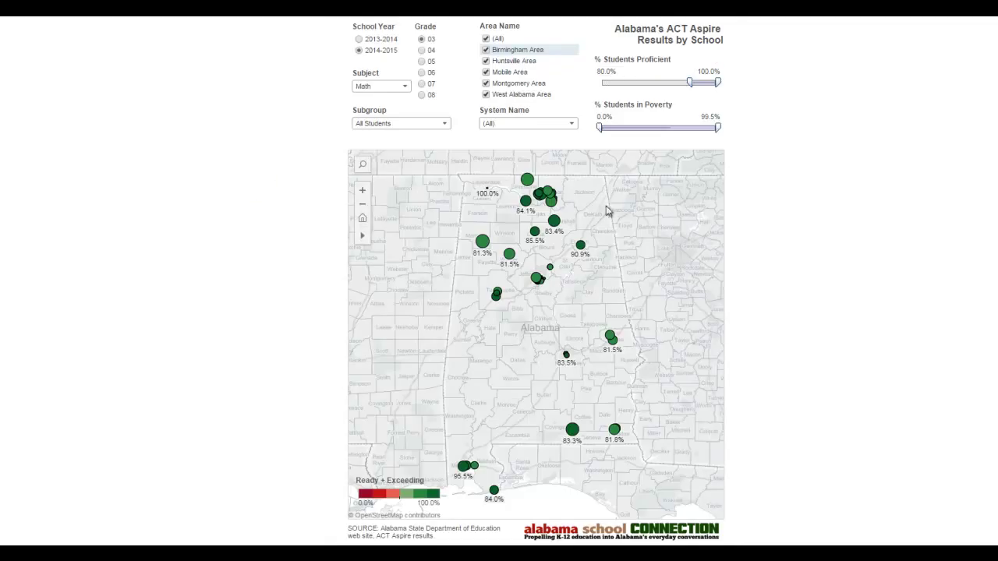
pyautogui.moveTo(483, 244)
pyautogui.moveTo(587, 433)
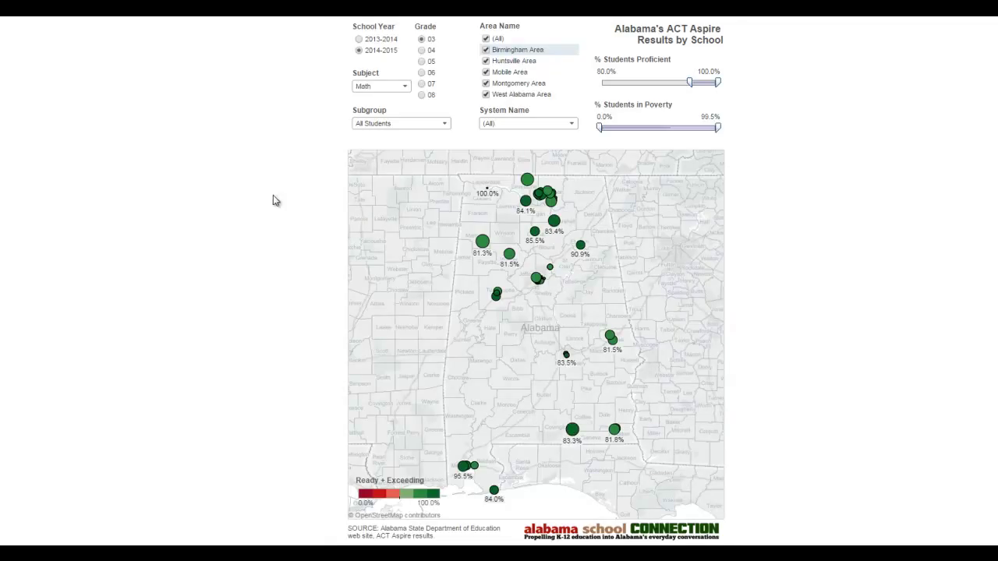
pyautogui.moveTo(689, 82); pyautogui.dragTo(597, 85)
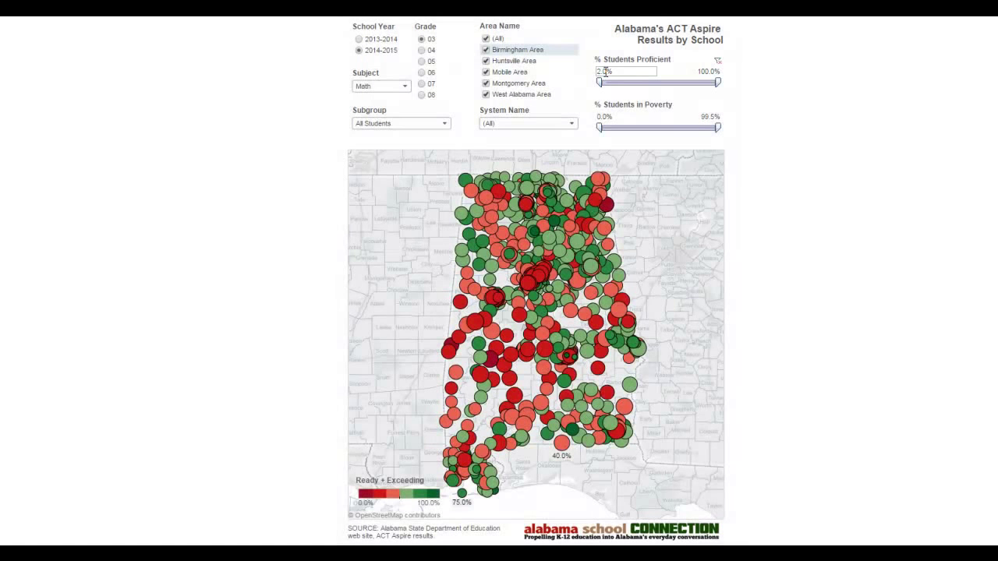
pyautogui.click(598, 71)
pyautogui.write('0')
pyautogui.press('Return')
# - Restrict the System Name filter to Auburn City, Blount County and Calhoun County
pyautogui.click(573, 126)
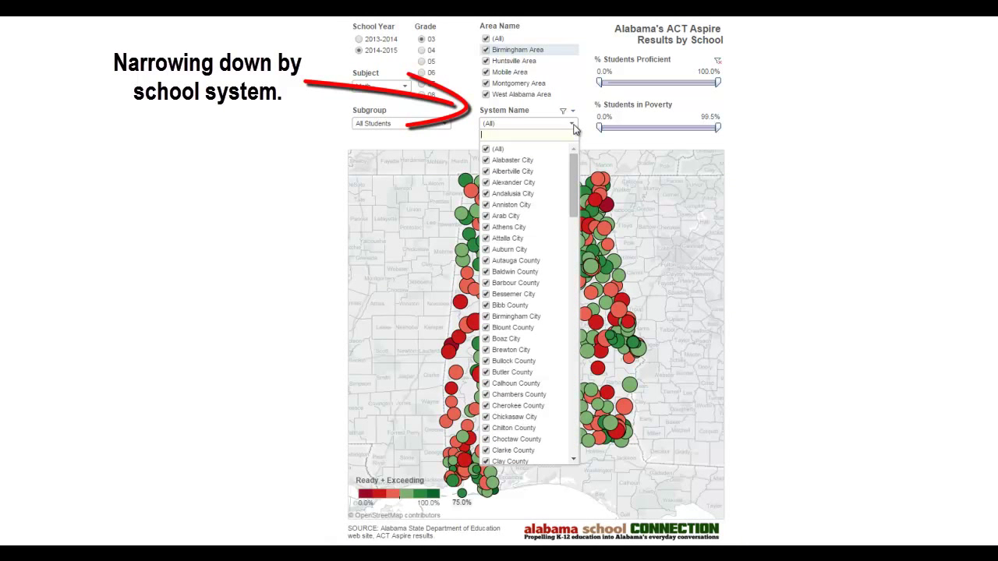
pyautogui.moveTo(572, 167)
pyautogui.mouseDown()
pyautogui.moveTo(571, 412)
pyautogui.moveTo(572, 167)
pyautogui.mouseUp()
pyautogui.click(485, 150)
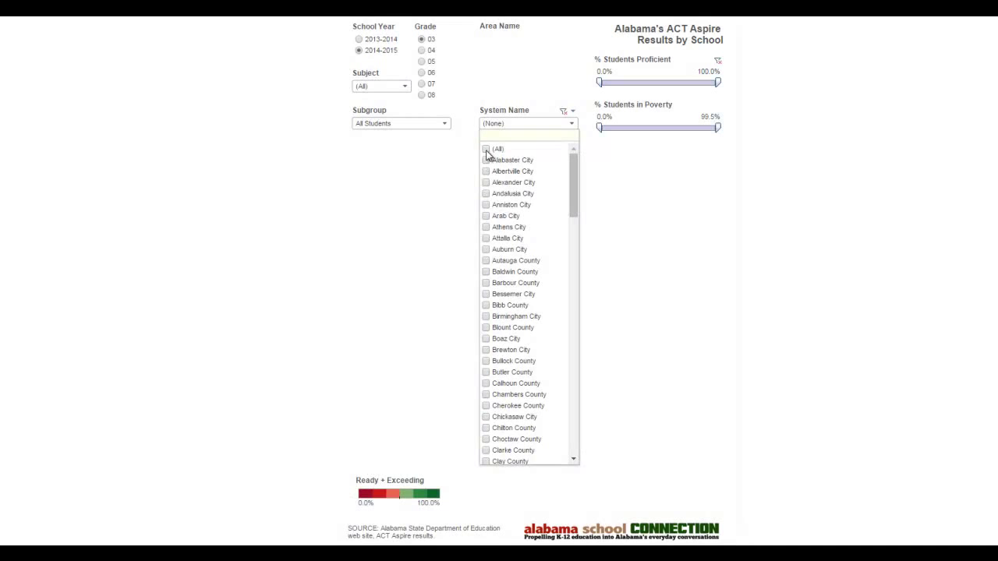
pyautogui.click(485, 250)
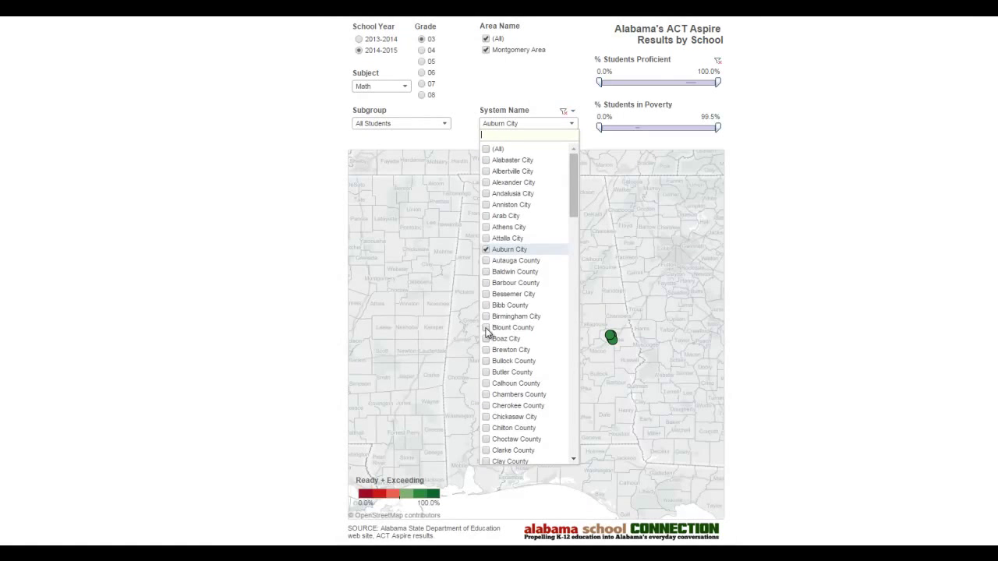
pyautogui.click(486, 329)
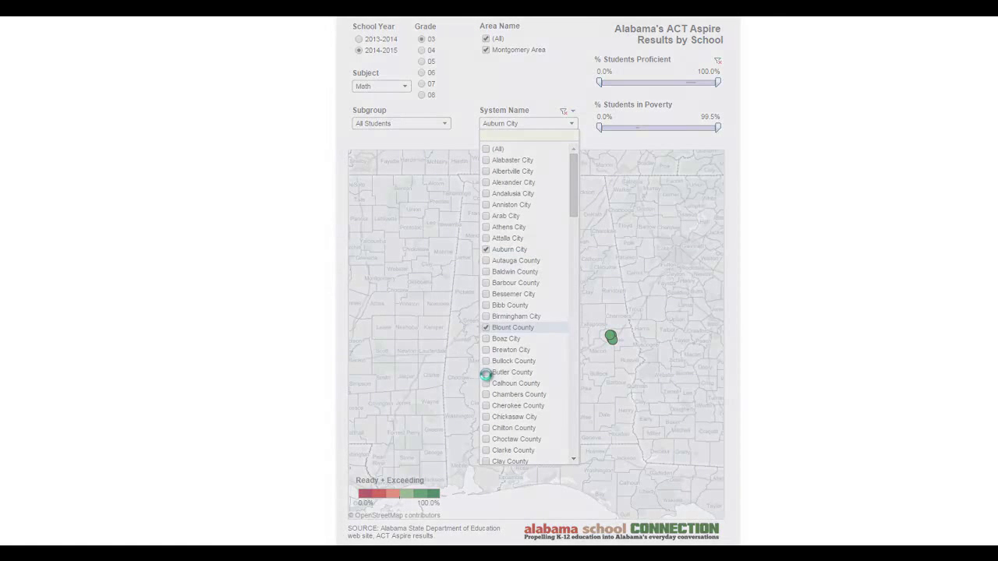
pyautogui.click(486, 384)
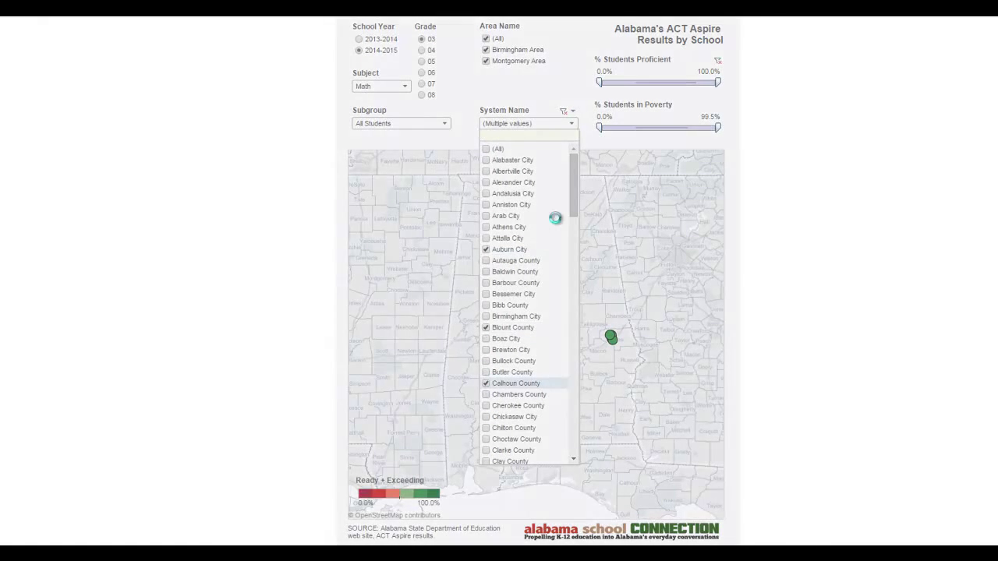
pyautogui.click(573, 127)
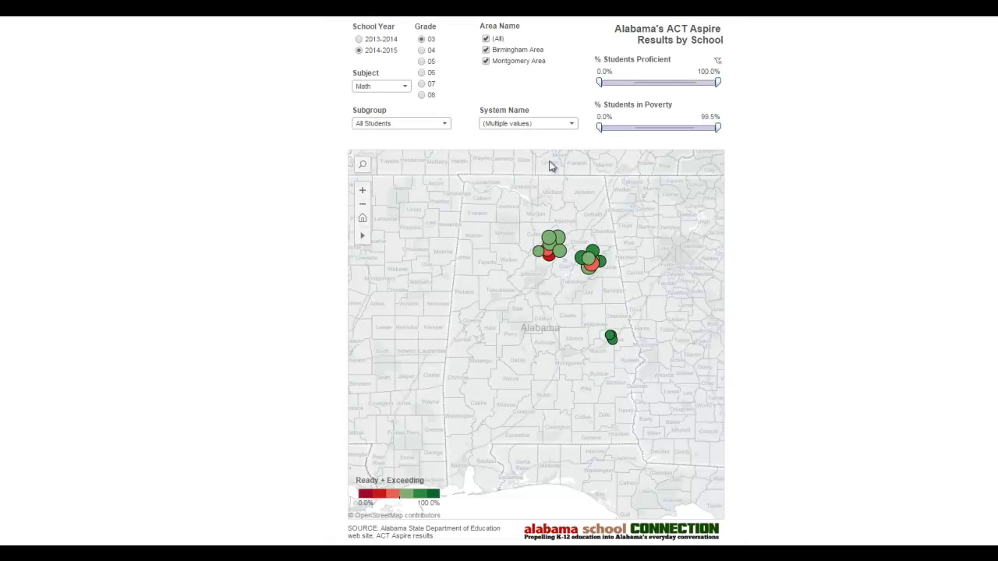
# - Add Baldwin County to the selected school systems
pyautogui.click(572, 123)
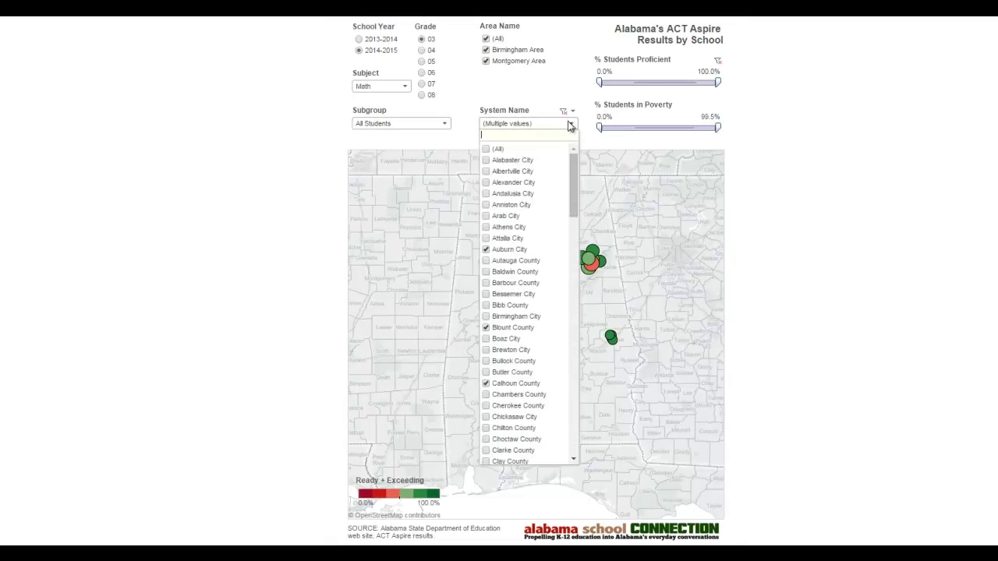
pyautogui.click(487, 272)
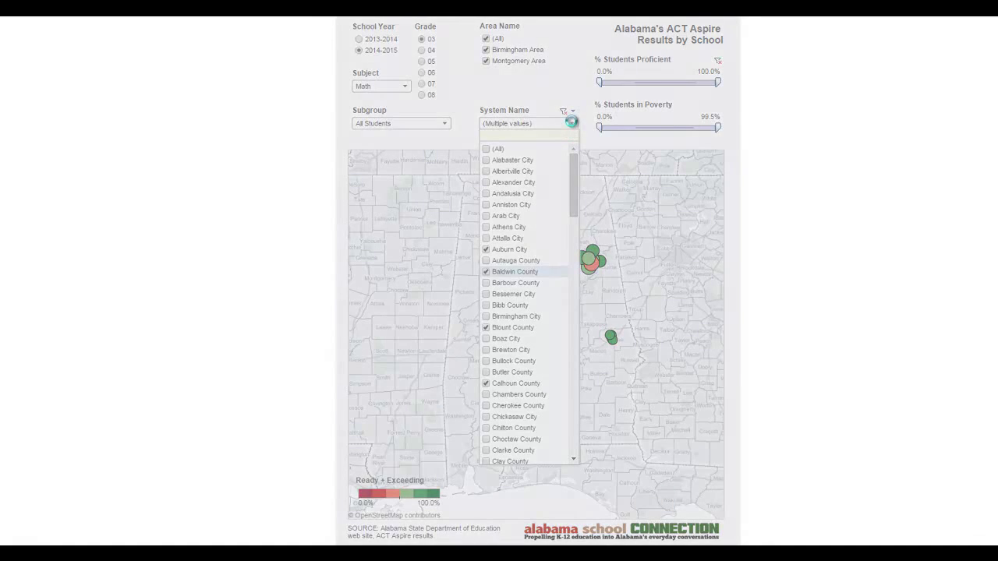
pyautogui.click(572, 124)
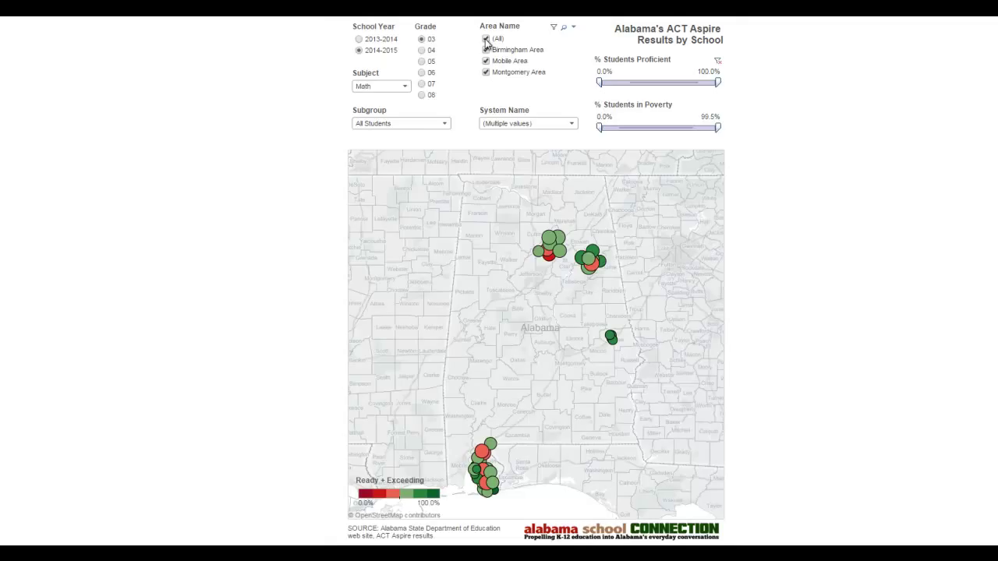
# - Reset the System Name filter to (All) so every school system is included
pyautogui.click(571, 124)
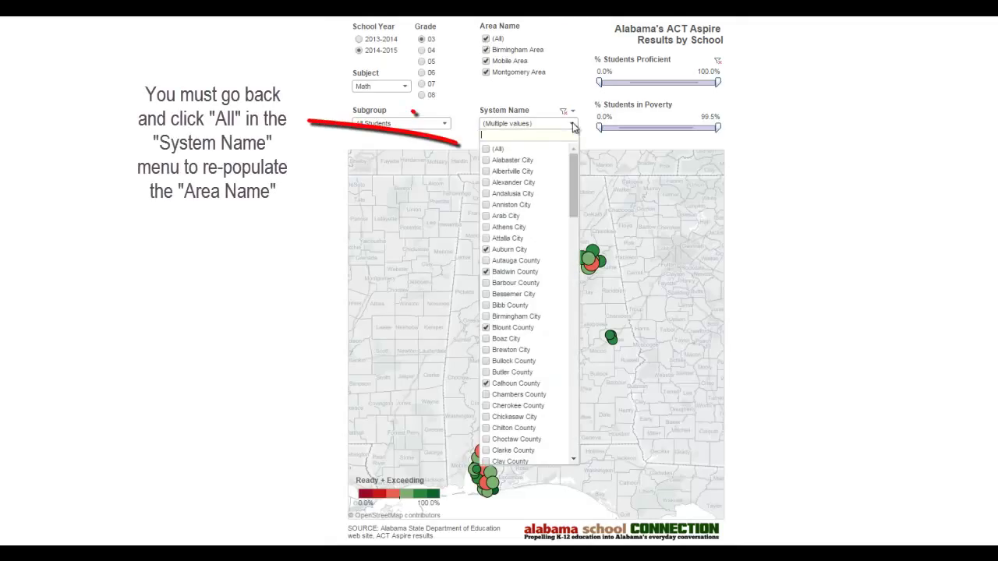
pyautogui.click(487, 149)
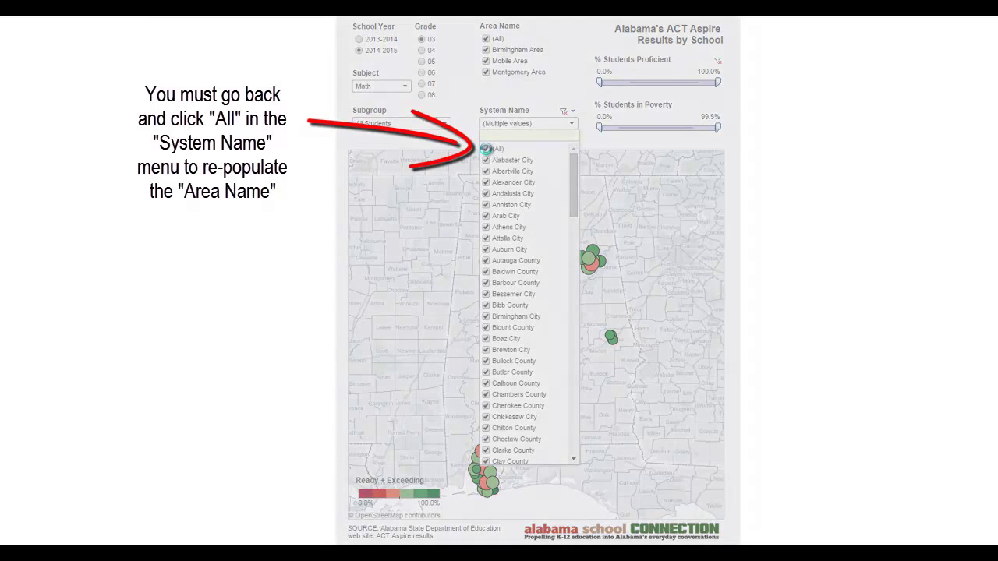
pyautogui.click(572, 124)
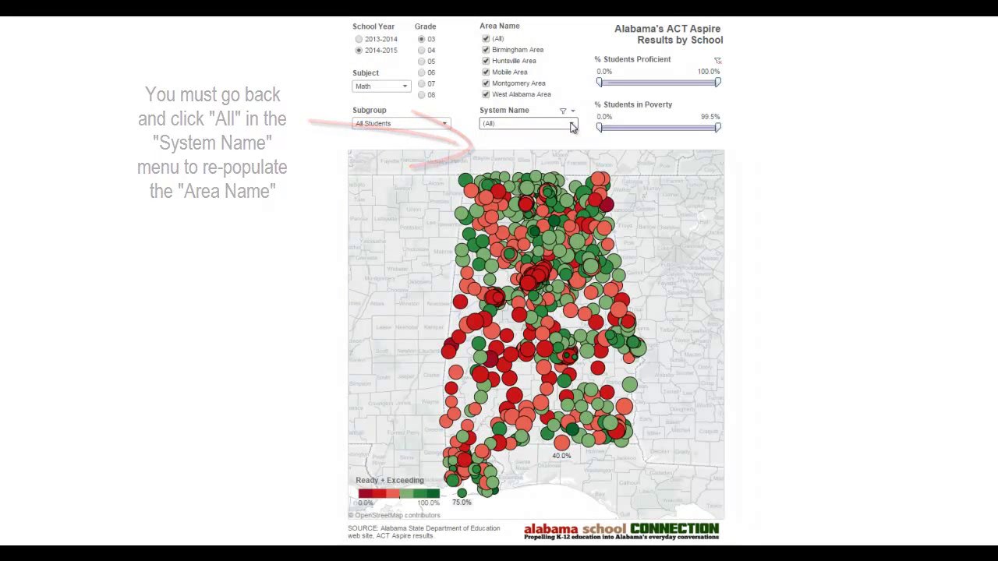
# - Set the Subgroup filter to Special Education Students
pyautogui.click(445, 127)
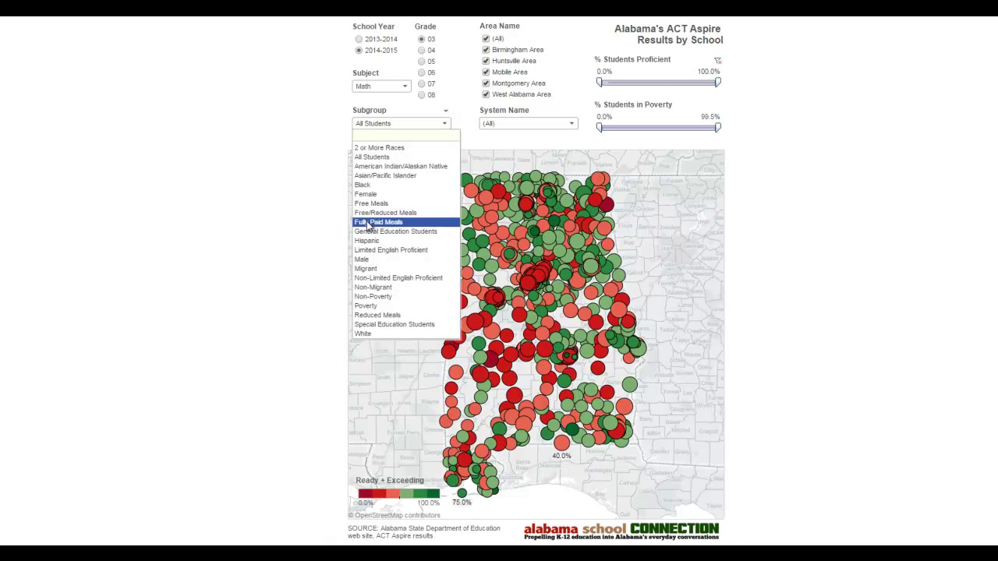
pyautogui.click(380, 324)
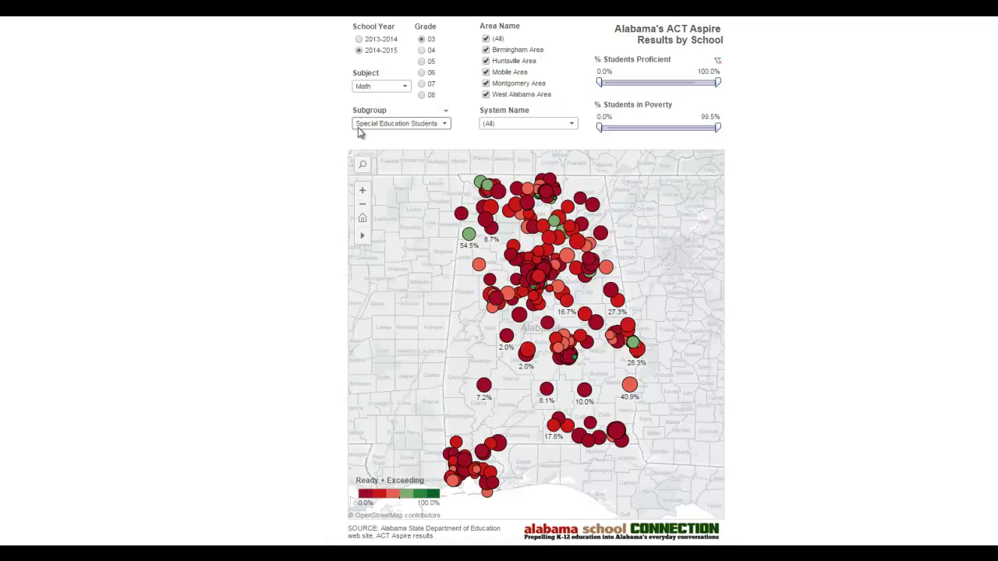
# - Change the Subgroup filter to General Education Students
pyautogui.click(444, 125)
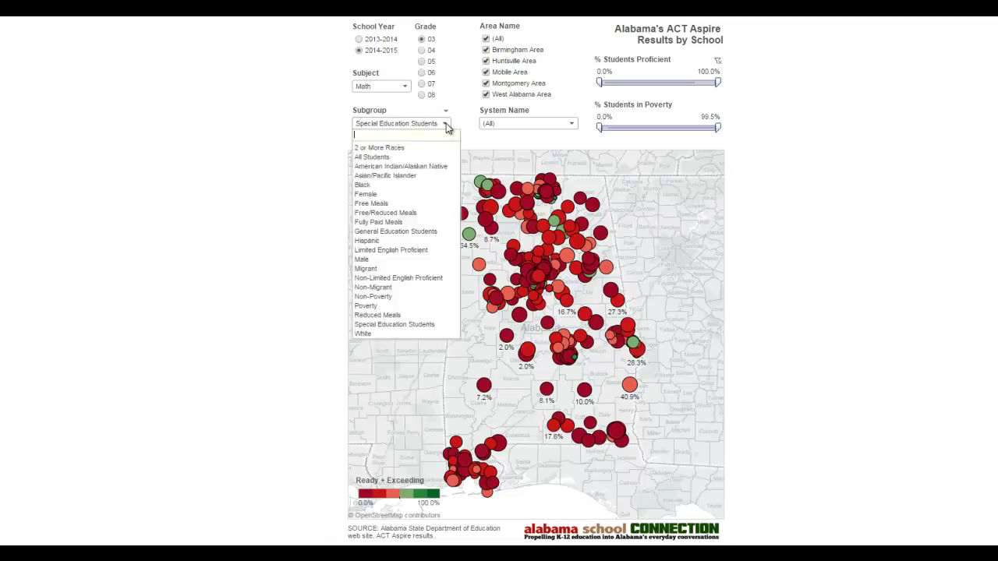
pyautogui.click(414, 231)
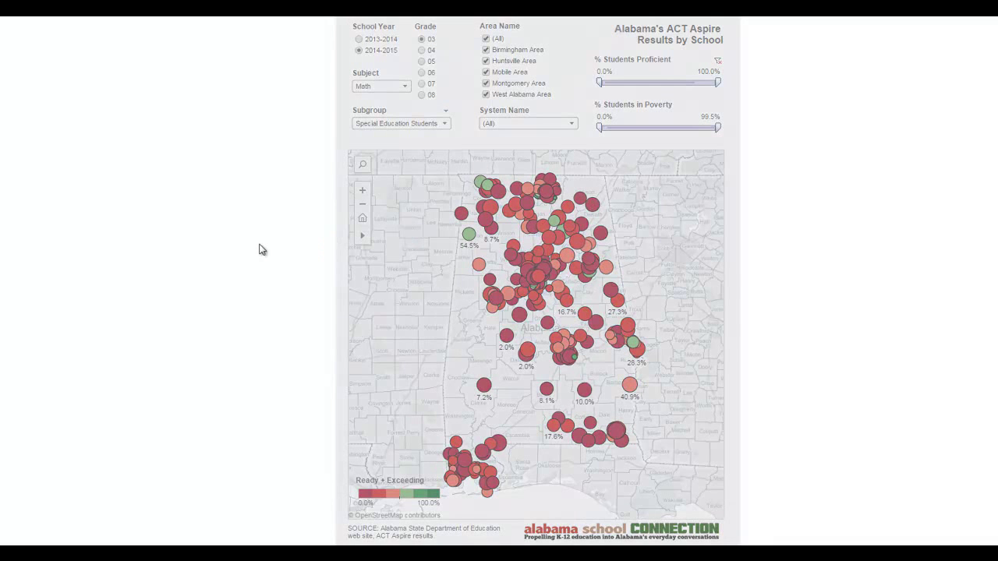